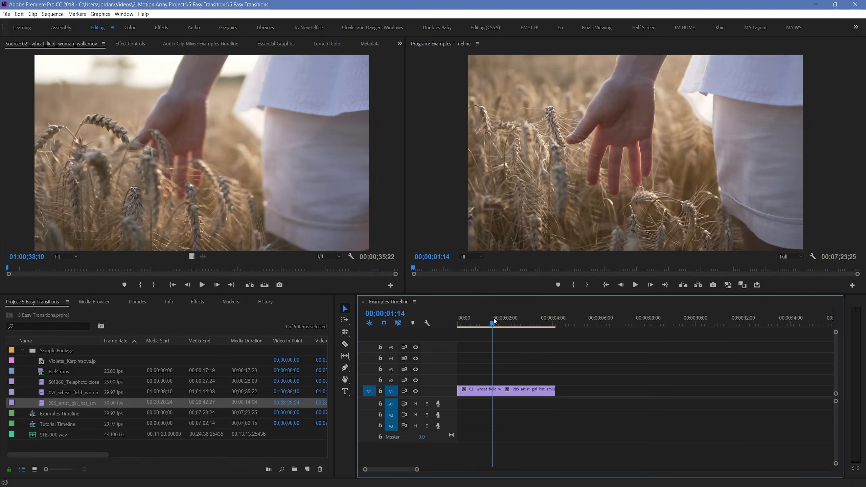
# Lift the wheat-field clip from V1 onto track V2
pyautogui.moveTo(491, 321)
pyautogui.mouseDown()
pyautogui.moveTo(512, 323)
pyautogui.moveTo(489, 325)
pyautogui.mouseUp()
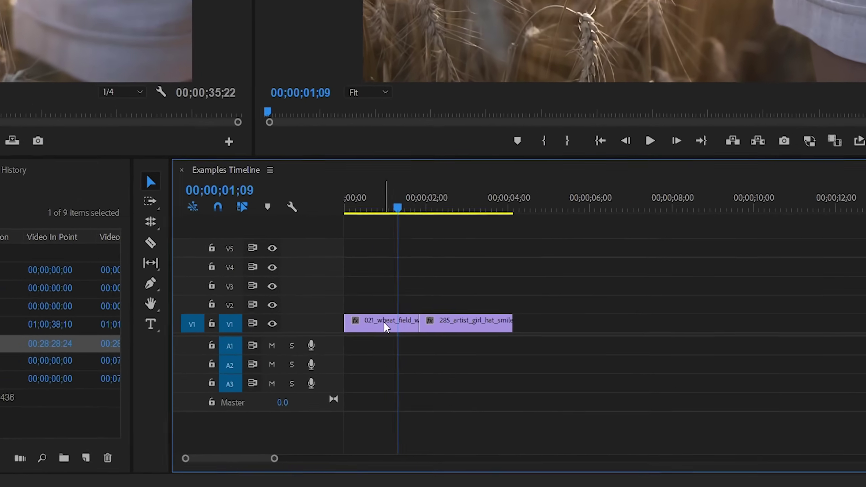
pyautogui.moveTo(387, 327); pyautogui.dragTo(382, 309)
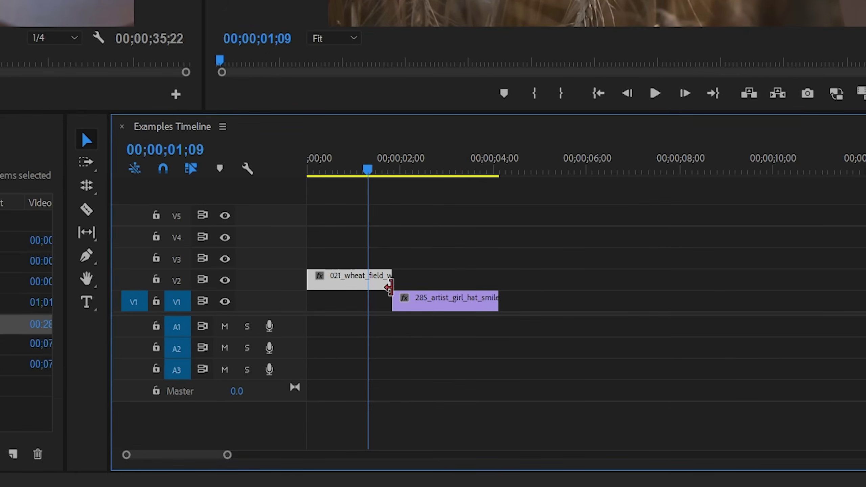
pyautogui.doubleClick(437, 303)
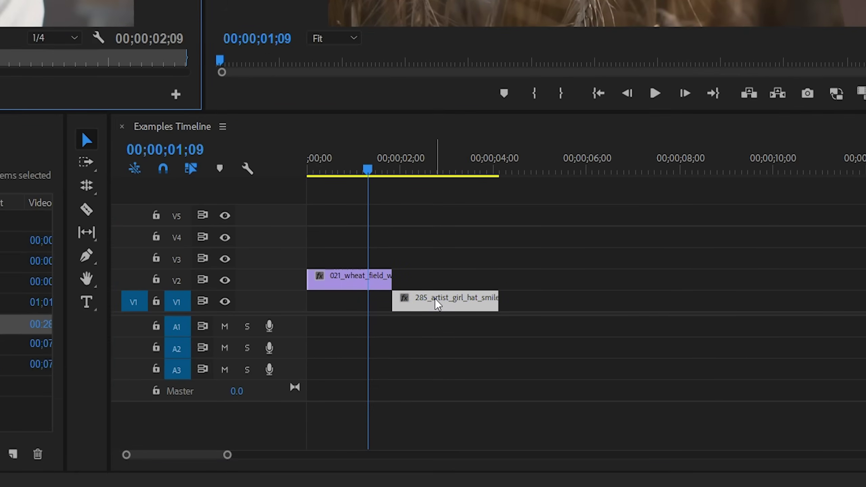
pyautogui.click(460, 277)
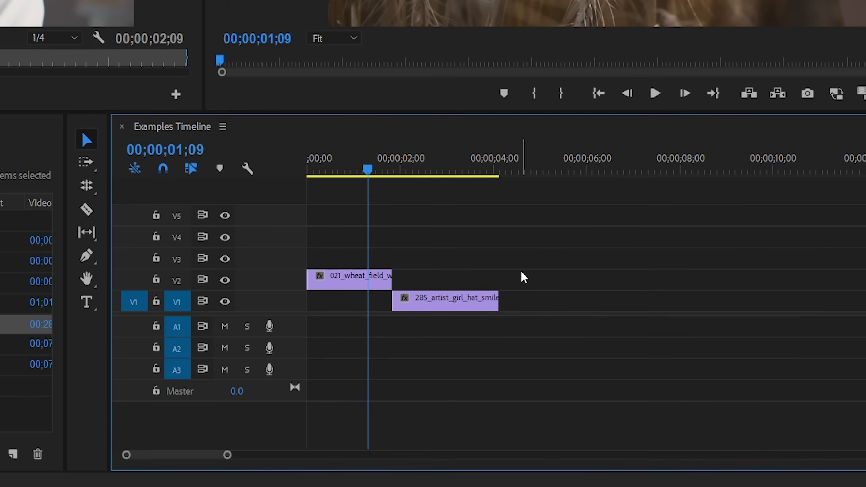
# Slide the girl-in-hat clip on V1 earlier so it starts at the playhead under the wheat clip
pyautogui.press('=')
pyautogui.press('=')
pyautogui.moveTo(698, 303)
pyautogui.mouseDown()
pyautogui.moveTo(769, 300)
pyautogui.moveTo(700, 303)
pyautogui.mouseUp()
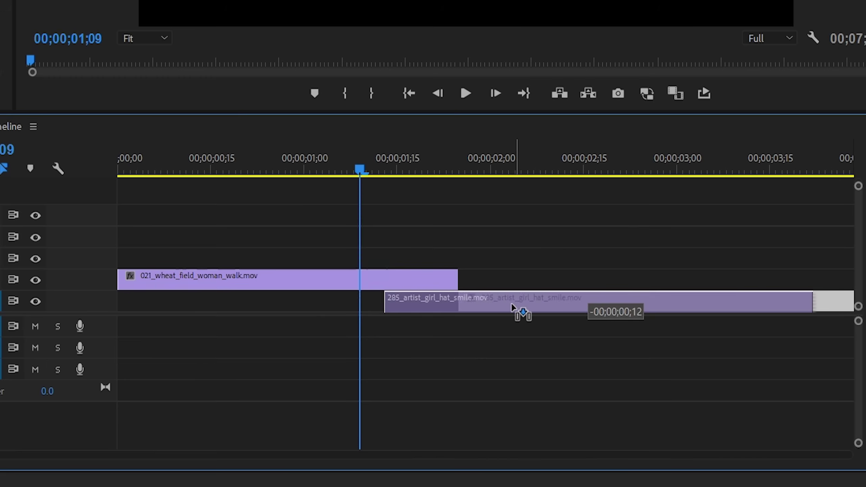
pyautogui.moveTo(511, 303); pyautogui.dragTo(489, 308)
pyautogui.click(395, 278)
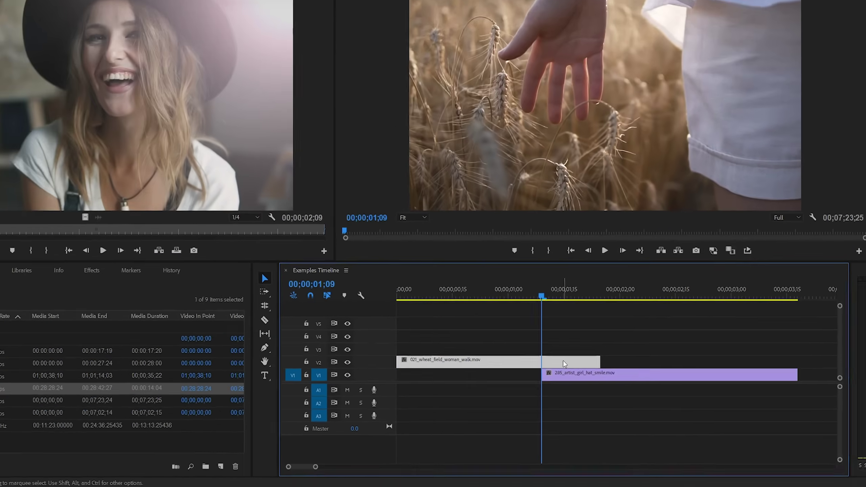
# Apply the Transform effect to the wheat-field clip on V2
pyautogui.click(91, 270)
pyautogui.click(15, 313)
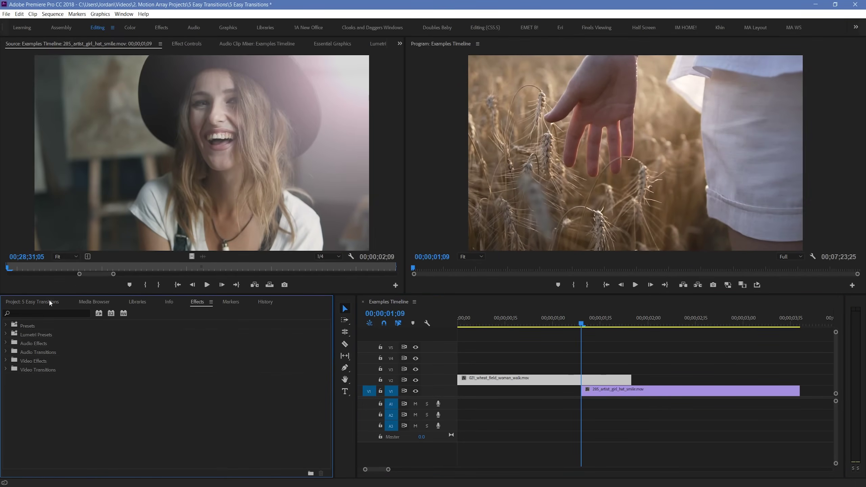
pyautogui.write('t')
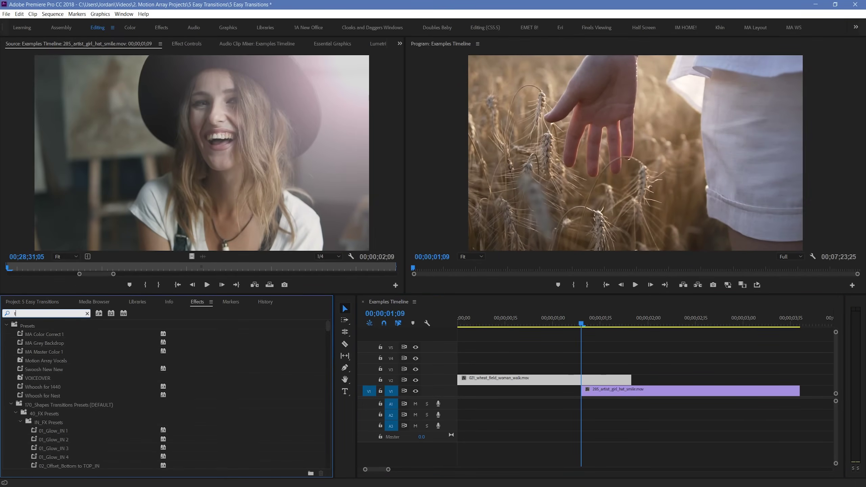
pyautogui.write('ransf')
pyautogui.moveTo(41, 378); pyautogui.dragTo(592, 382)
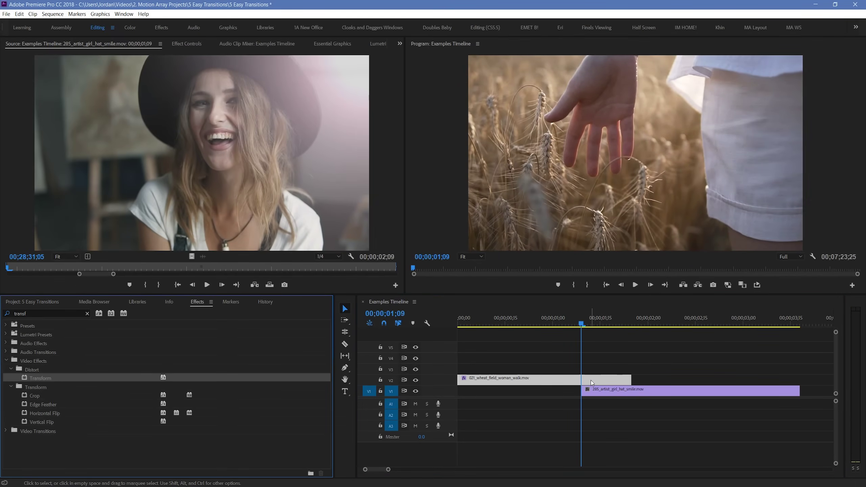
# Keyframe Transform Position X from 960 at 01;12 to 2897 at 01;20
pyautogui.click(585, 325)
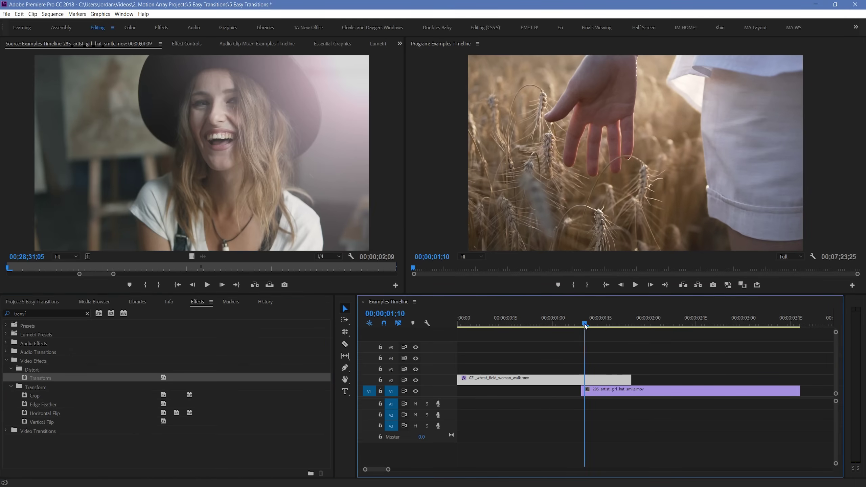
pyautogui.moveTo(585, 326); pyautogui.dragTo(592, 327)
pyautogui.click(198, 46)
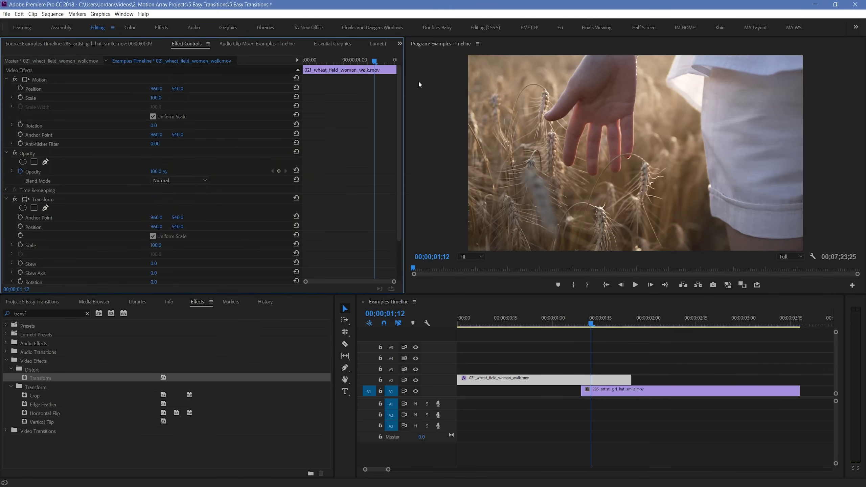
pyautogui.scroll(-3, 400, 153)
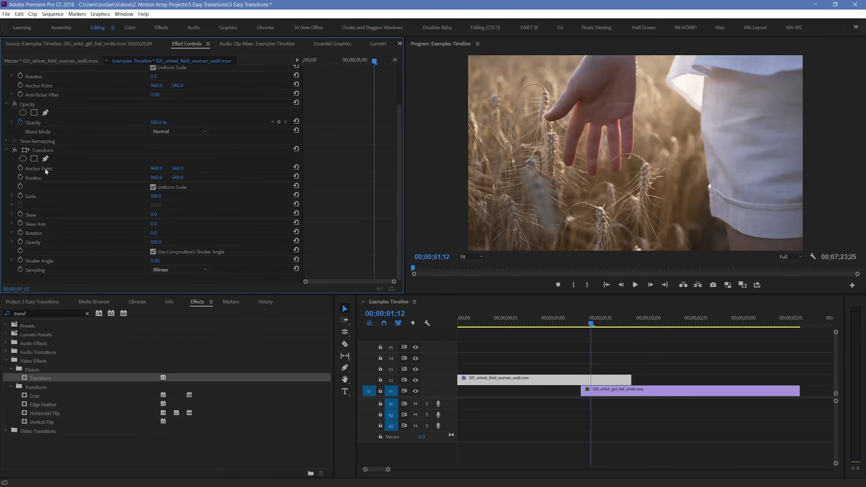
pyautogui.click(20, 178)
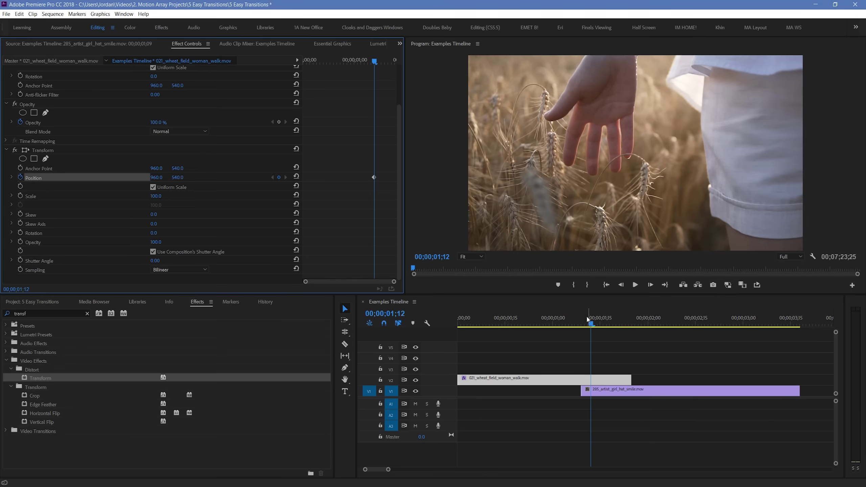
pyautogui.moveTo(587, 319); pyautogui.dragTo(617, 318)
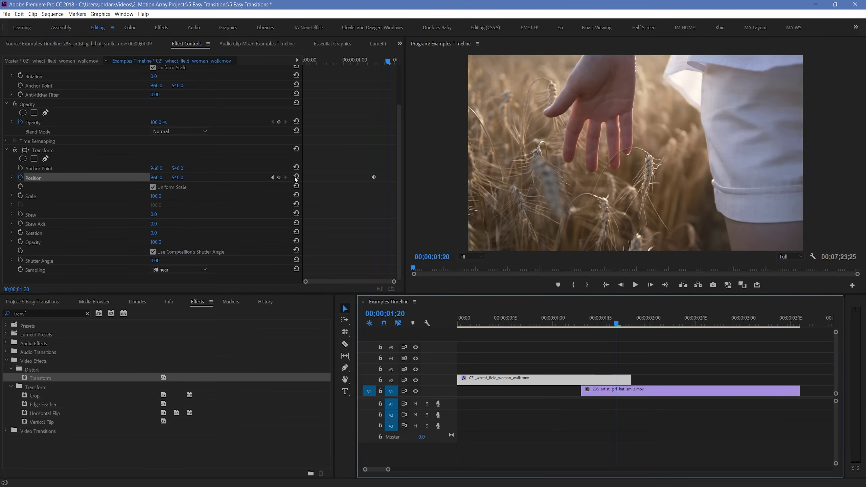
pyautogui.moveTo(150, 178); pyautogui.dragTo(159, 177)
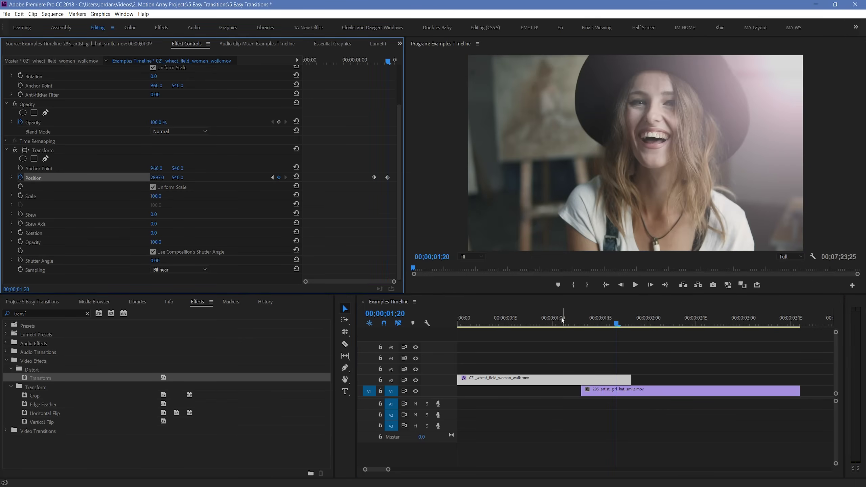
# Step and scrub through the slide-off to check the transition
pyautogui.press('Left')
pyautogui.press('Left')
pyautogui.press('Left')
pyautogui.press('Left')
pyautogui.press('Left')
pyautogui.press('Left')
pyautogui.press('Left')
pyautogui.press('Left')
pyautogui.press('Left')
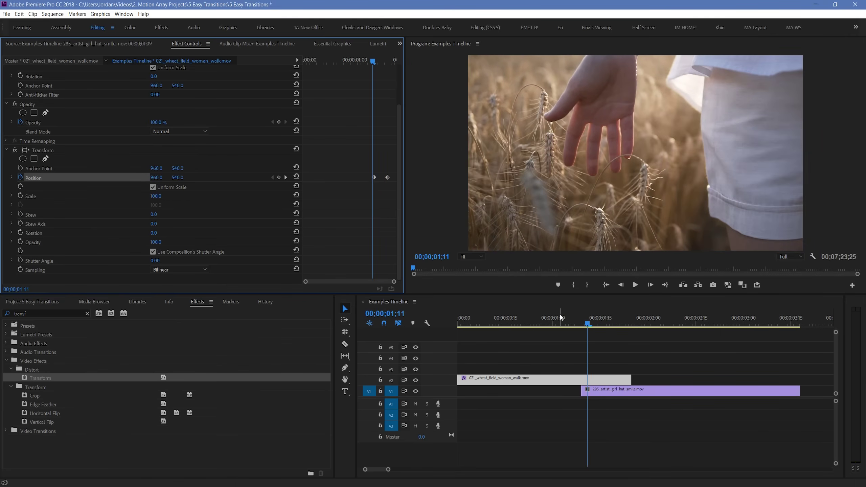
pyautogui.press('Right')
pyautogui.press('Right')
pyautogui.press('Right')
pyautogui.press('Right')
pyautogui.press('Right')
pyautogui.press('Right')
pyautogui.press('Right')
pyautogui.press('Right')
pyautogui.press('Right')
pyautogui.press('Right')
pyautogui.press('Right')
pyautogui.press('Right')
pyautogui.press('Right')
pyautogui.press('Right')
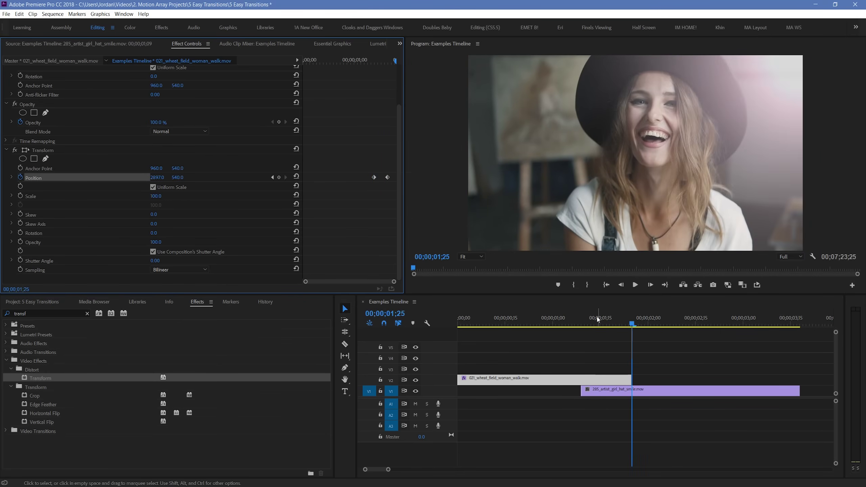
pyautogui.moveTo(605, 322); pyautogui.dragTo(597, 326)
pyautogui.click(619, 393)
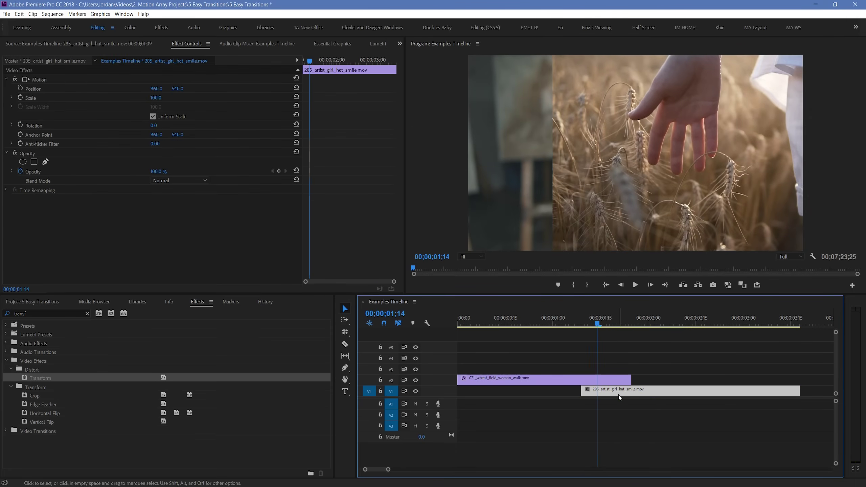
pyautogui.click(616, 382)
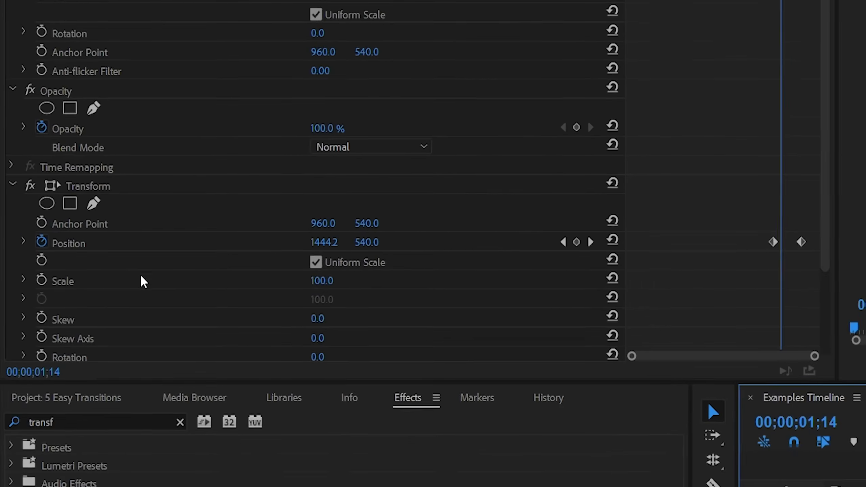
# Ease both Position keyframes using the velocity graph in Effect Controls
pyautogui.click(23, 242)
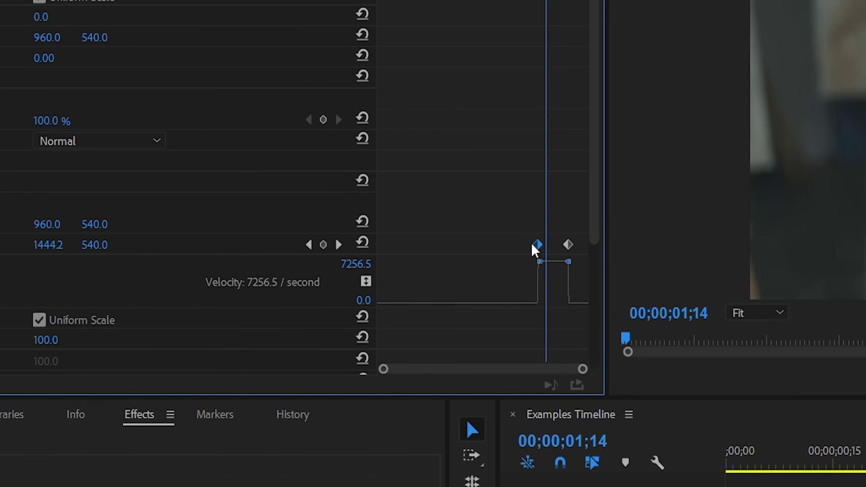
pyautogui.scroll(3, 544, 269)
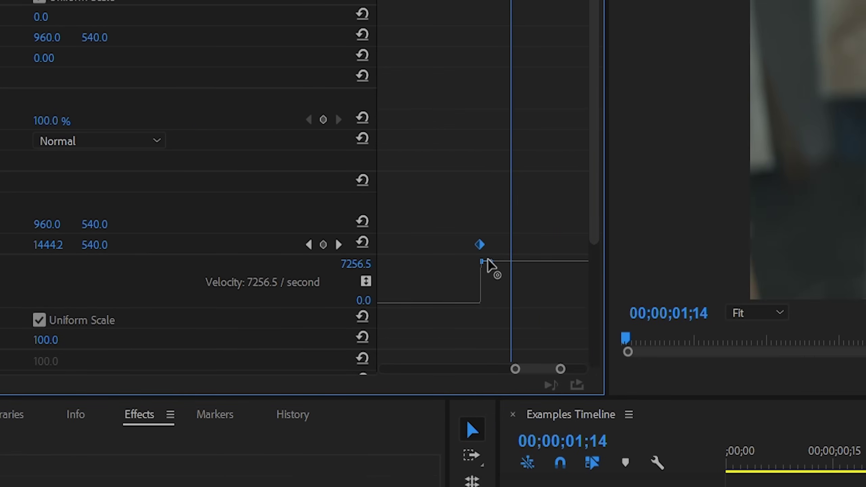
pyautogui.moveTo(487, 266); pyautogui.dragTo(558, 348)
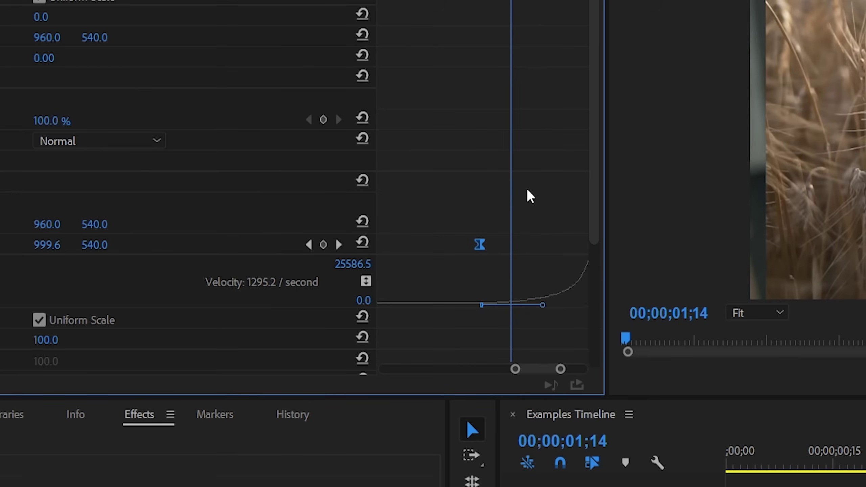
pyautogui.scroll(-2, 530, 193)
pyautogui.hotkey('shift', 'Right')
pyautogui.scroll(3, 533, 64)
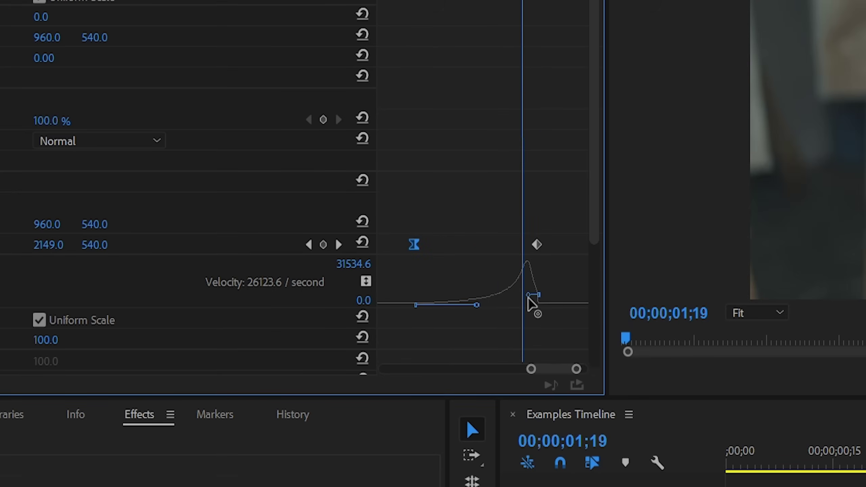
pyautogui.moveTo(533, 300); pyautogui.dragTo(534, 304)
# Play and scrub the eased slide transition to review the motion
pyautogui.press('space')
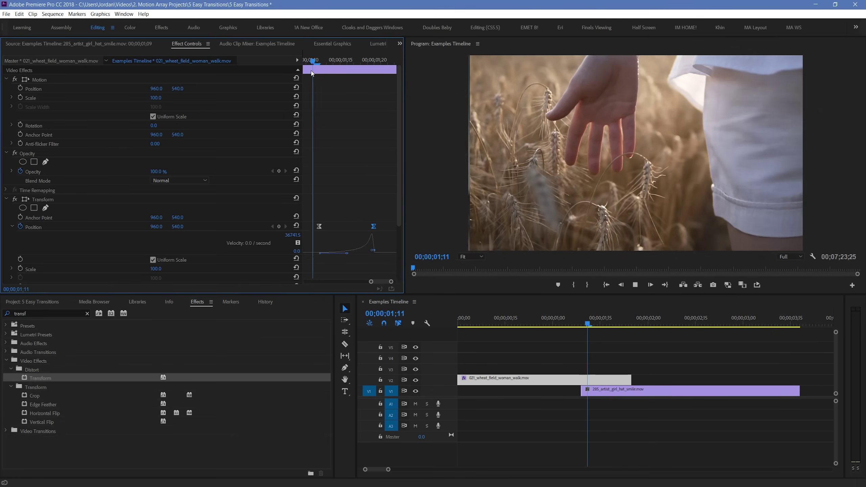
pyautogui.click(311, 61)
pyautogui.press('space')
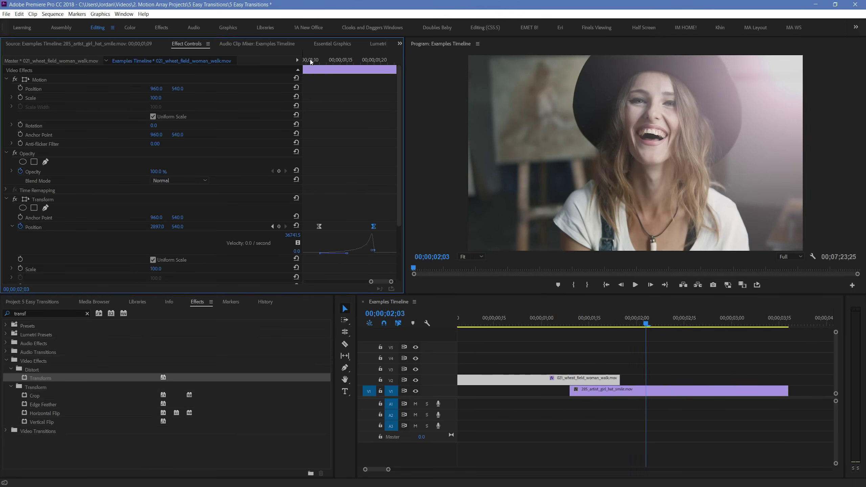
pyautogui.moveTo(337, 67); pyautogui.dragTo(353, 65)
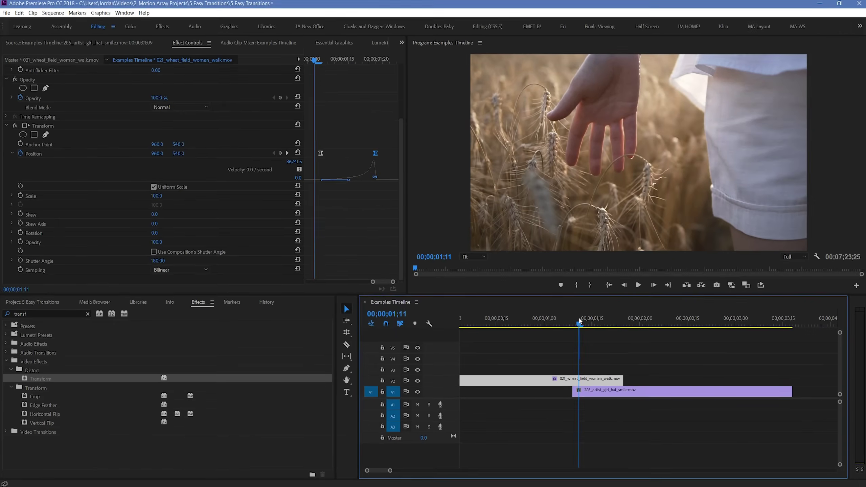
pyautogui.moveTo(583, 319); pyautogui.dragTo(576, 320)
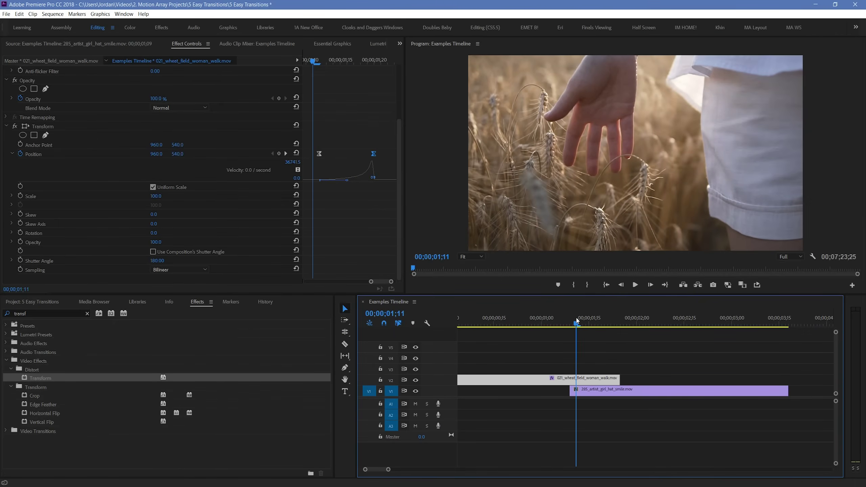
# Deselect the clip and play the transition from 00;25 into the hat-girl clip
pyautogui.click(652, 345)
pyautogui.click(525, 319)
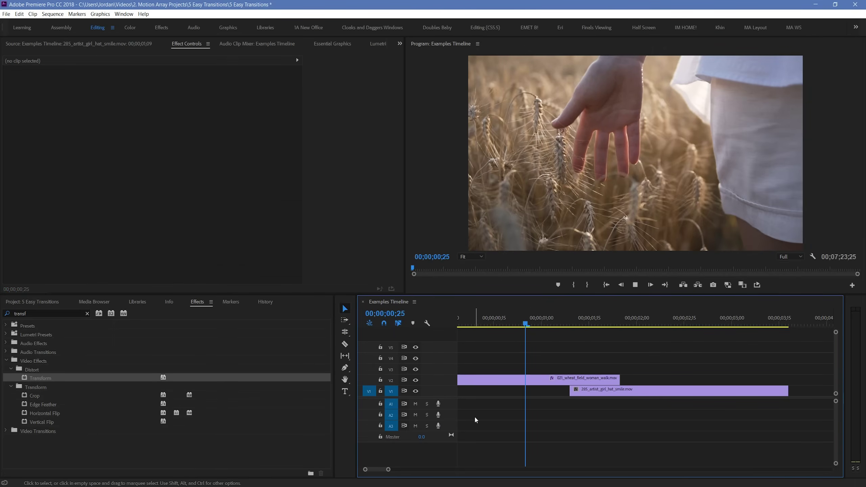
pyautogui.press('space')
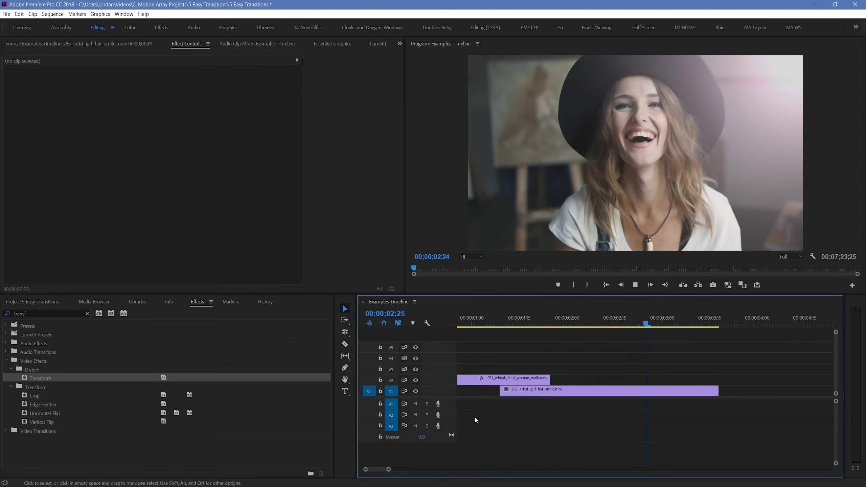
pyautogui.press('space')
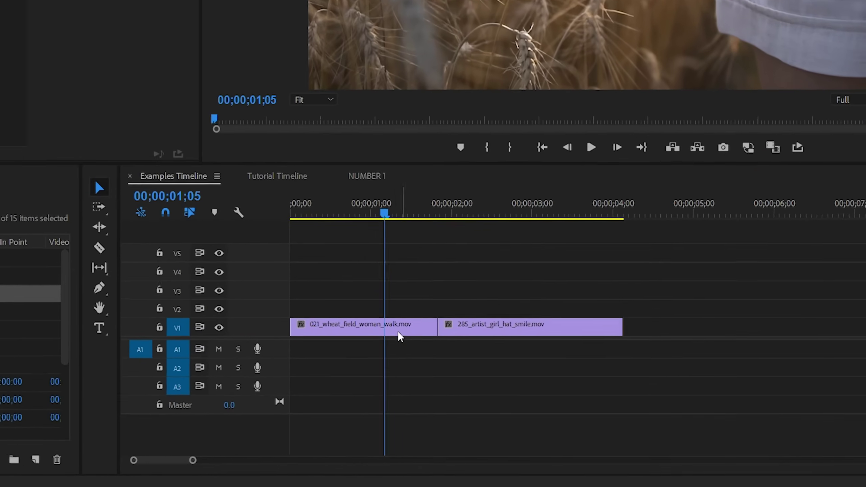
# Move the wheat clip to V2, slide the hat-girl clip under it, and zoom in at 01;16
pyautogui.click(519, 389)
pyautogui.moveTo(363, 303); pyautogui.dragTo(363, 291)
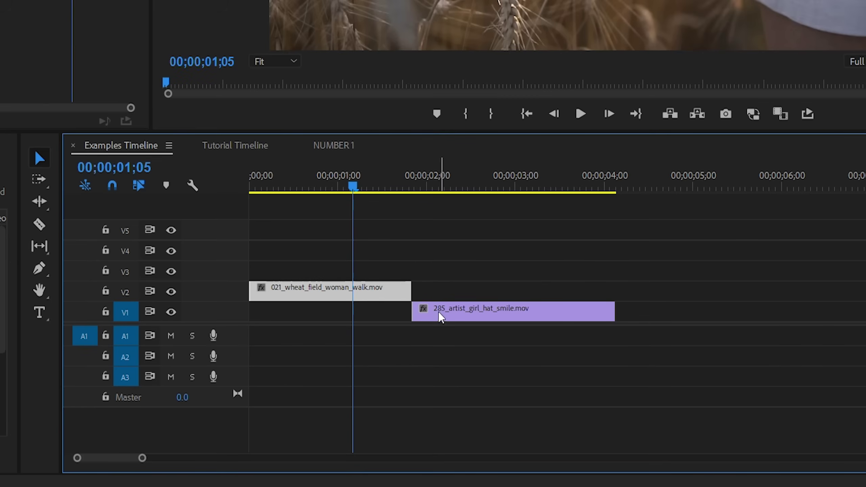
pyautogui.moveTo(441, 317); pyautogui.dragTo(395, 322)
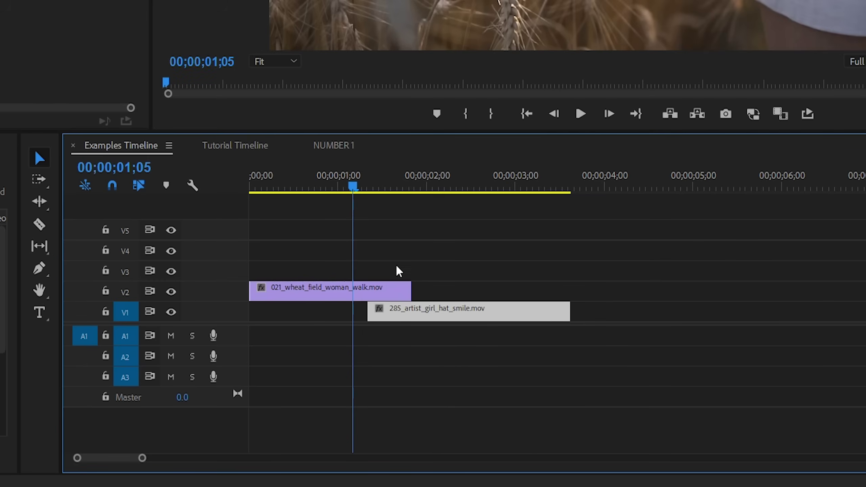
pyautogui.click(388, 191)
pyautogui.press('=')
pyautogui.press('=')
# Razor-cut the wheat clip's overlapping tail into one-frame slices
pyautogui.press('c')
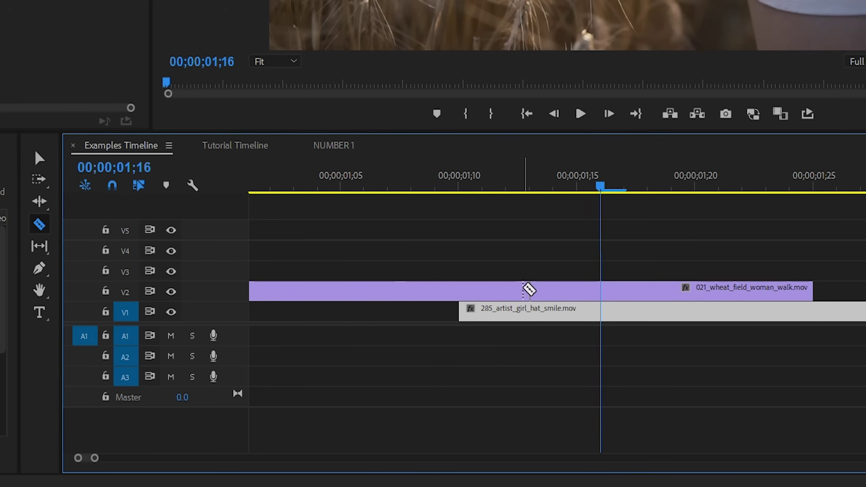
pyautogui.click(530, 290)
pyautogui.click(553, 291)
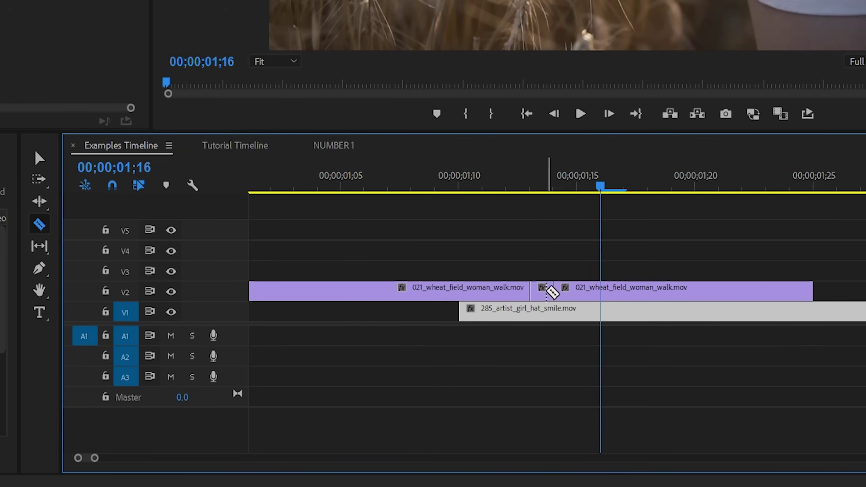
pyautogui.click(577, 291)
pyautogui.click(601, 290)
pyautogui.click(623, 291)
pyautogui.click(516, 291)
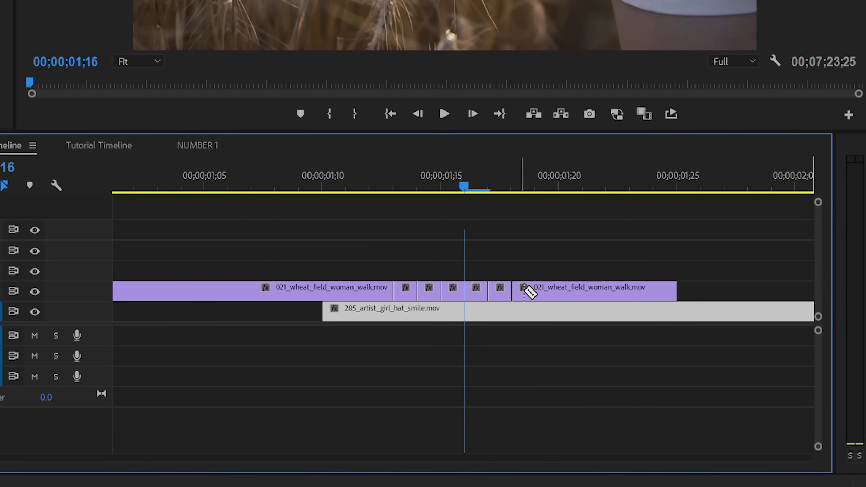
pyautogui.click(541, 291)
pyautogui.click(564, 290)
pyautogui.click(588, 290)
pyautogui.click(612, 291)
# Finish the last two one-frame cuts and delete five alternate wheat slices
pyautogui.click(635, 291)
pyautogui.click(658, 291)
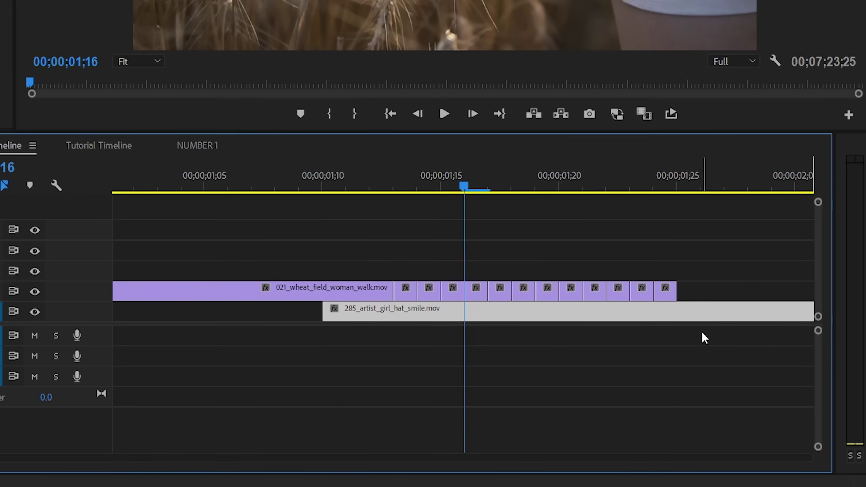
pyautogui.click(408, 290)
pyautogui.press('Delete')
pyautogui.click(453, 291)
pyautogui.press('Delete')
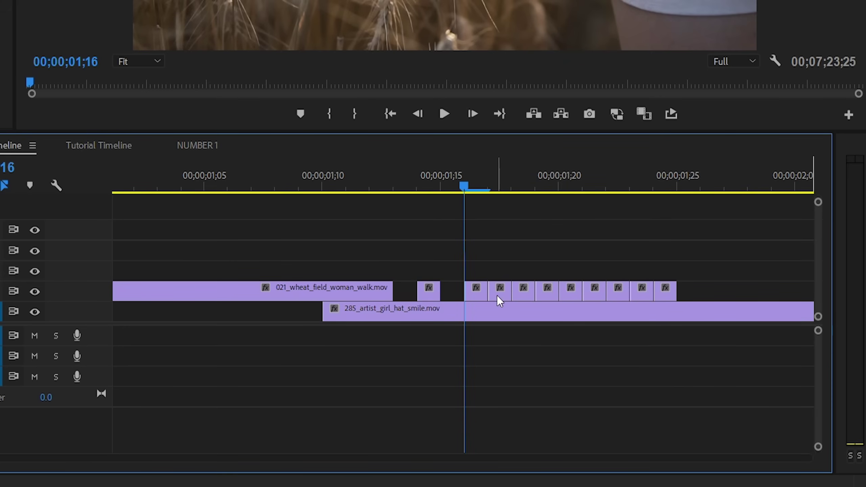
pyautogui.click(500, 292)
pyautogui.press('Delete')
pyautogui.click(546, 297)
pyautogui.press('Delete')
pyautogui.press('Delete')
pyautogui.click(641, 293)
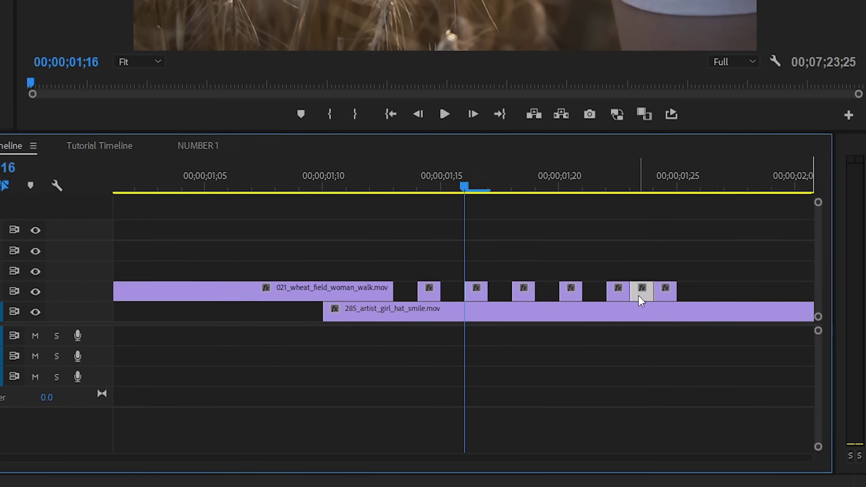
pyautogui.press('Delete')
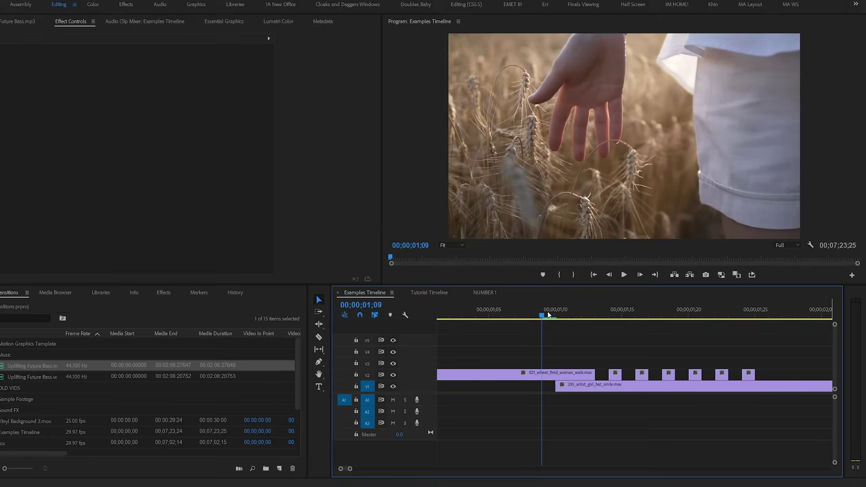
# Scrub across the stutter into the hat-girl clip and zoom the timeline out
pyautogui.moveTo(548, 314); pyautogui.dragTo(581, 314)
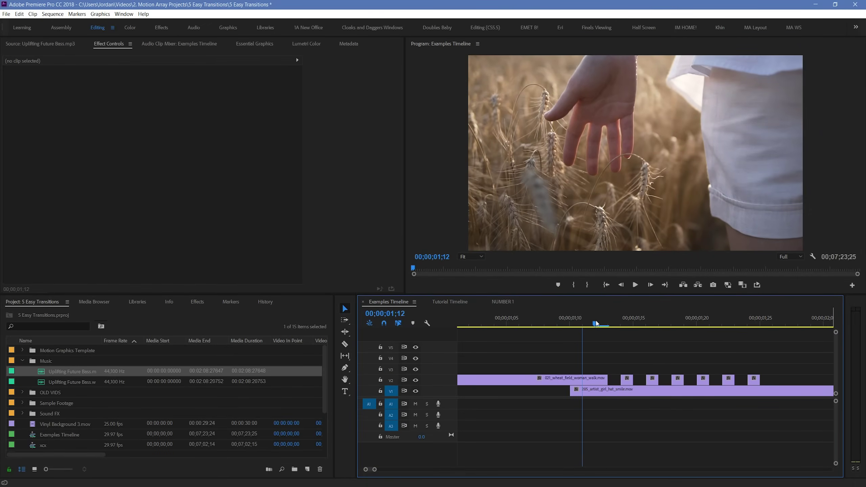
pyautogui.moveTo(595, 321); pyautogui.dragTo(782, 328)
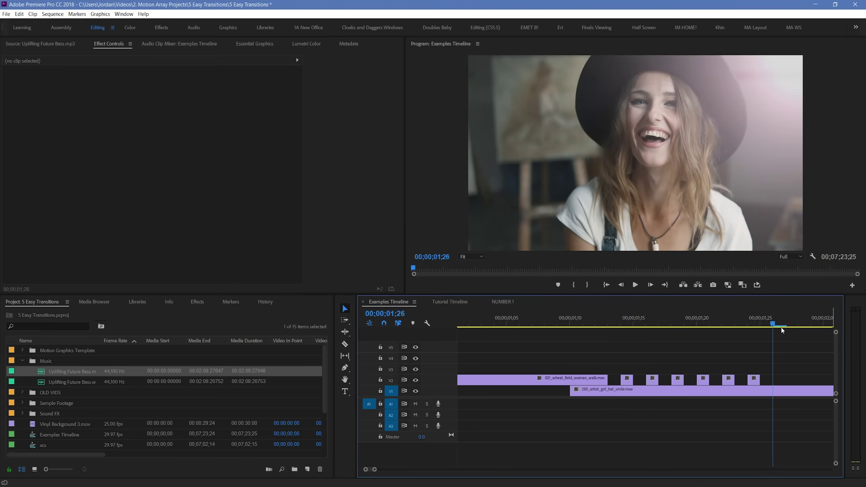
pyautogui.press('-')
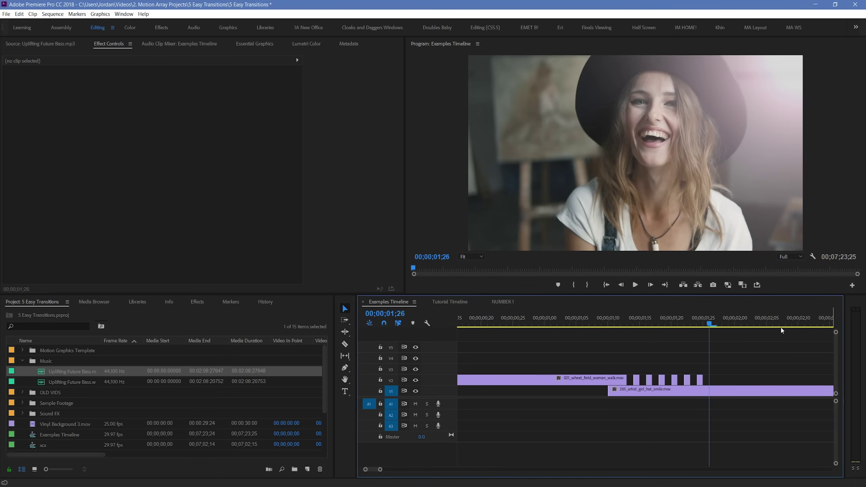
# Play the 20 Transitions pack preview on Motion Array's transitions results
pyautogui.click(610, 320)
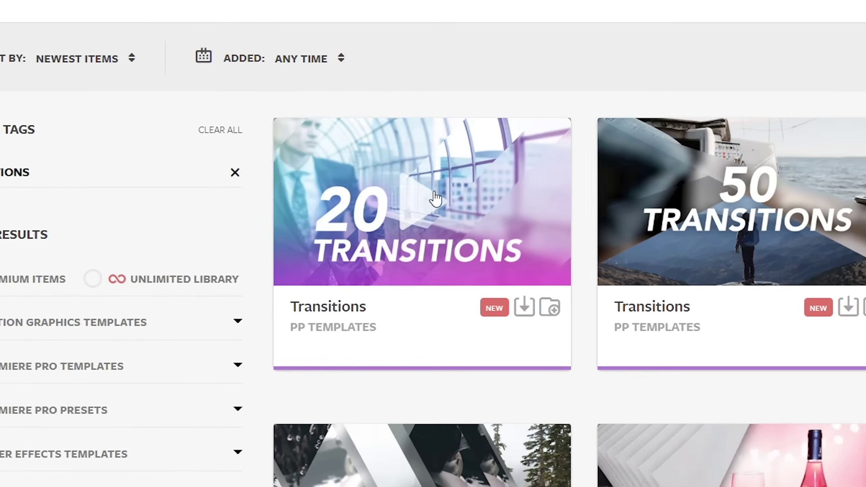
pyautogui.click(355, 206)
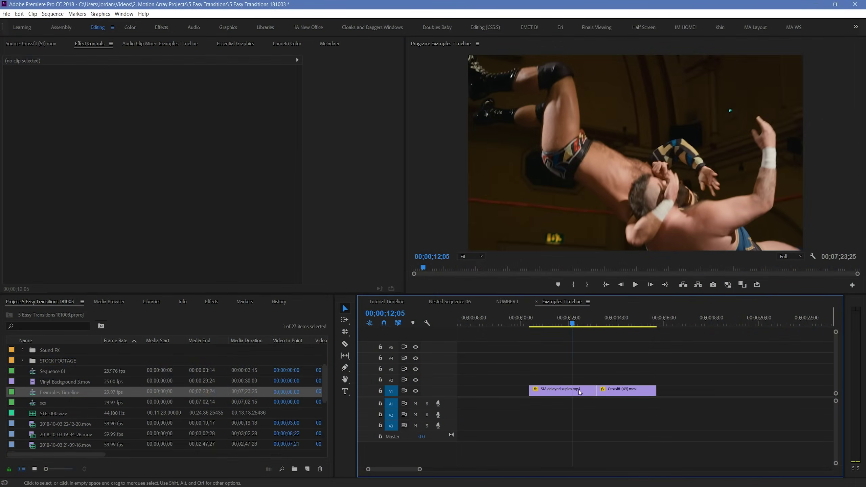
# Move SM delayed suplex.mp4 up to V2 and zoom in at 12;29
pyautogui.moveTo(579, 393)
pyautogui.mouseDown()
pyautogui.moveTo(578, 384)
pyautogui.moveTo(596, 391)
pyautogui.mouseUp()
pyautogui.moveTo(584, 328); pyautogui.dragTo(593, 324)
pyautogui.press('=')
pyautogui.press('=')
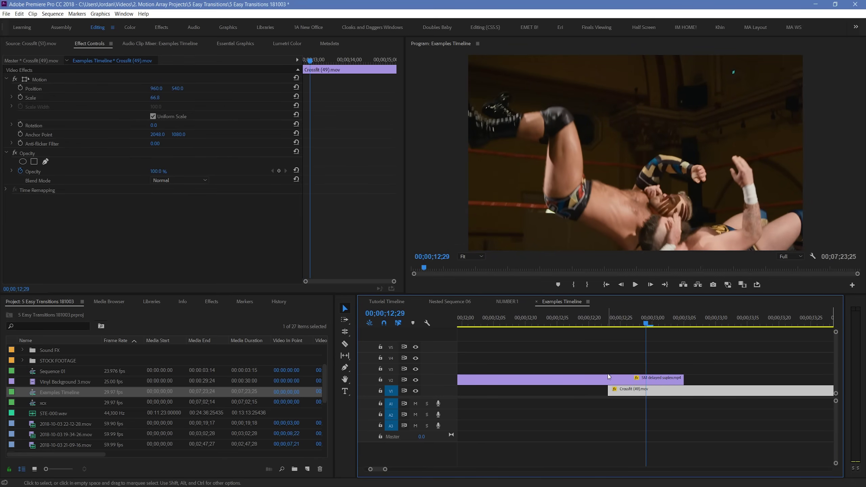
# Razor-cut the suplex clip's tail into eight short slices starting at the playhead
pyautogui.press('c')
pyautogui.click(621, 379)
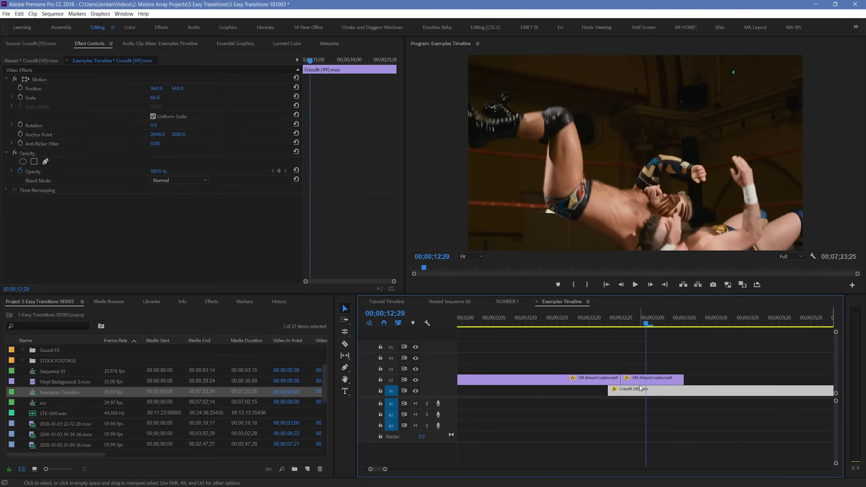
pyautogui.click(628, 379)
pyautogui.click(633, 379)
pyautogui.click(640, 379)
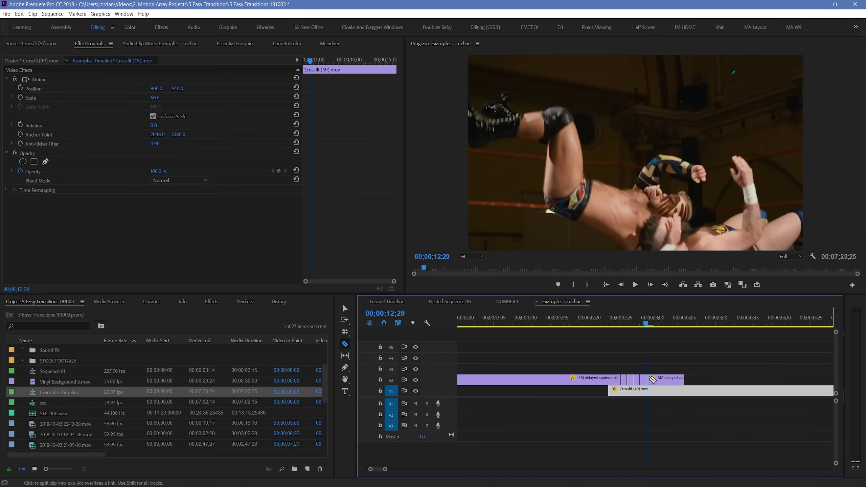
pyautogui.click(649, 379)
pyautogui.click(653, 379)
pyautogui.click(659, 379)
pyautogui.click(665, 379)
# Give the first suplex slice Scale 144 and Position Y 579.5
pyautogui.press('v')
pyautogui.press('=')
pyautogui.click(600, 325)
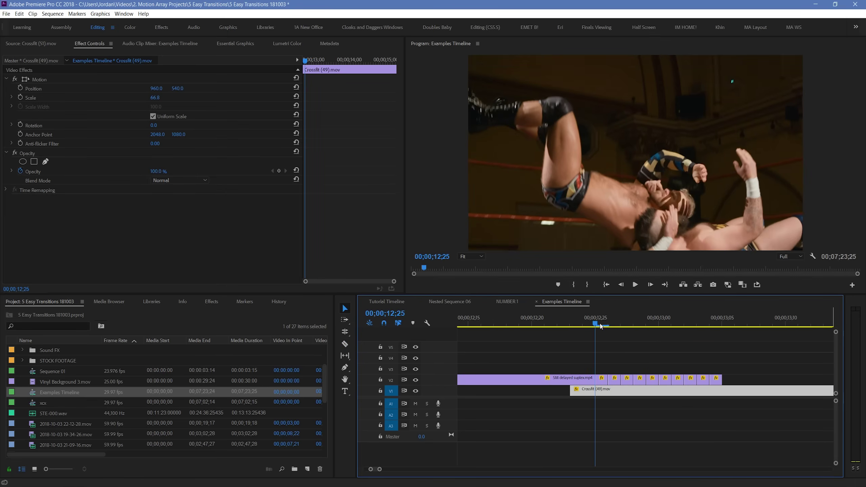
pyautogui.click(602, 379)
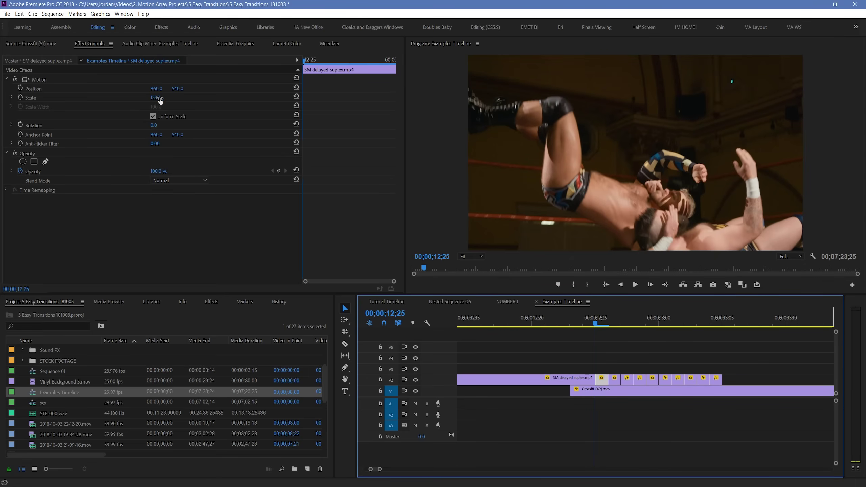
pyautogui.moveTo(160, 101); pyautogui.dragTo(147, 89)
pyautogui.click(614, 320)
# Shift the next suplex slice's Position X to 1026.3
pyautogui.click(614, 379)
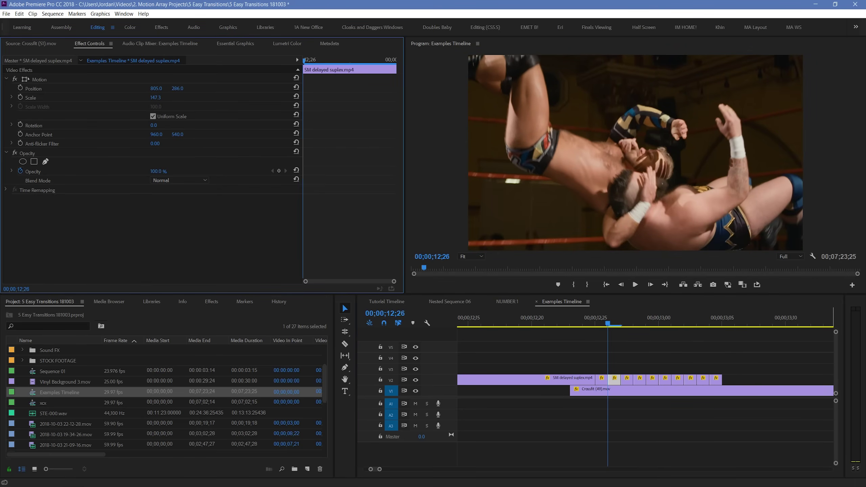
pyautogui.press('Right')
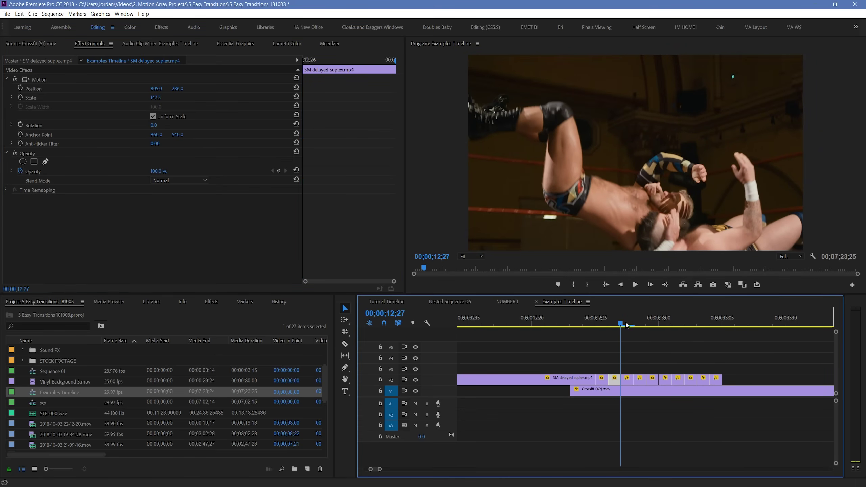
pyautogui.moveTo(156, 89); pyautogui.dragTo(167, 88)
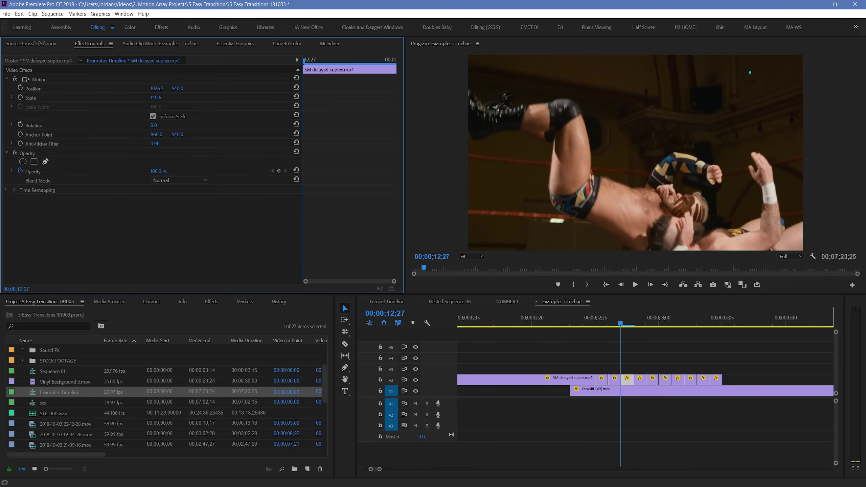
pyautogui.click(640, 330)
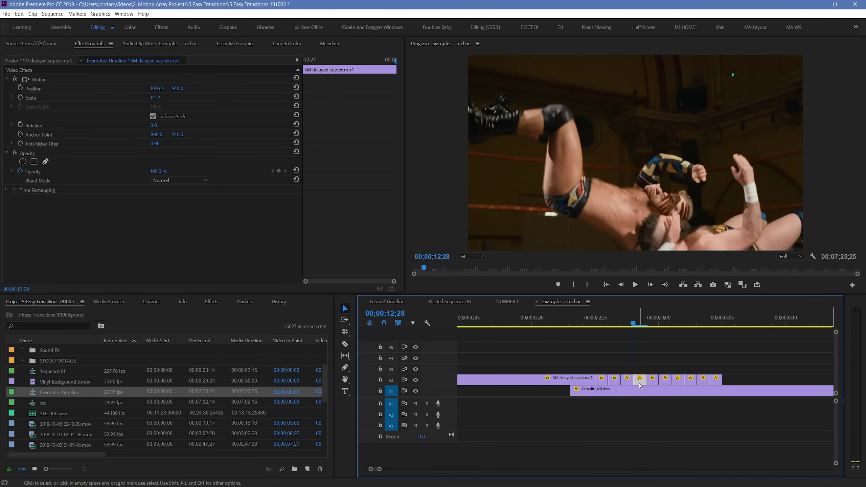
# Step to 12;29 and reduce that stutter segment's Scale to 137.6
pyautogui.press('Left')
pyautogui.press('Left')
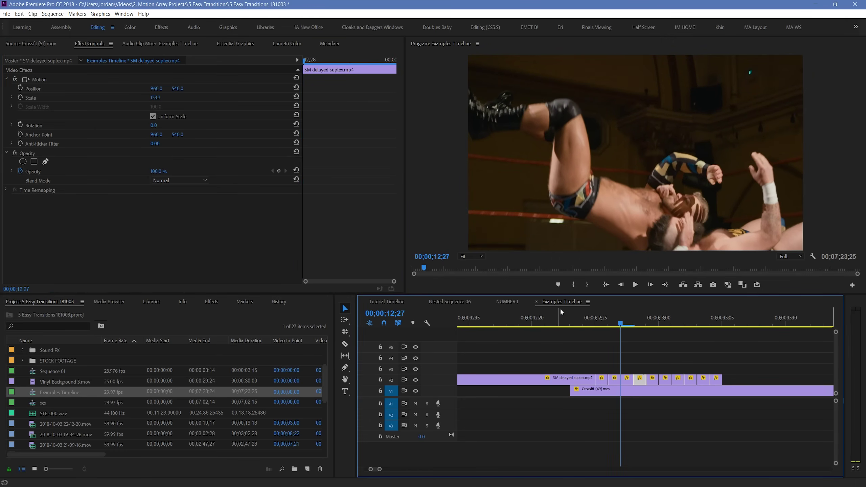
pyautogui.press('Right')
pyautogui.press('Left')
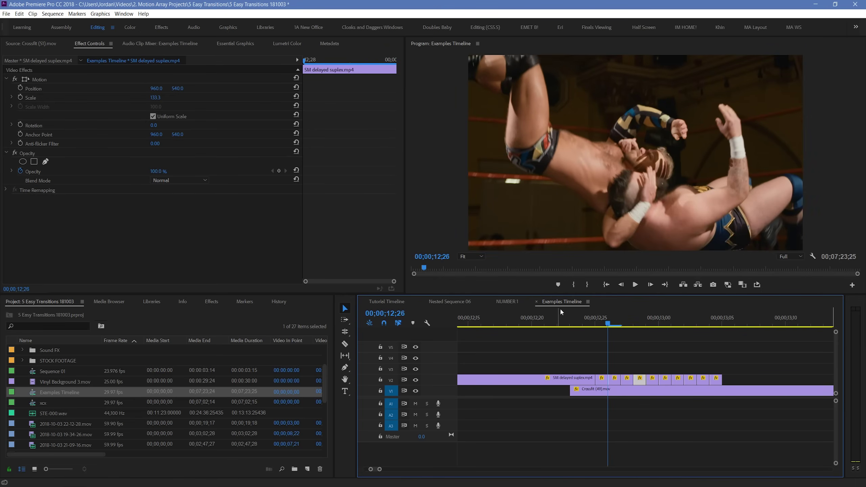
pyautogui.press('Right')
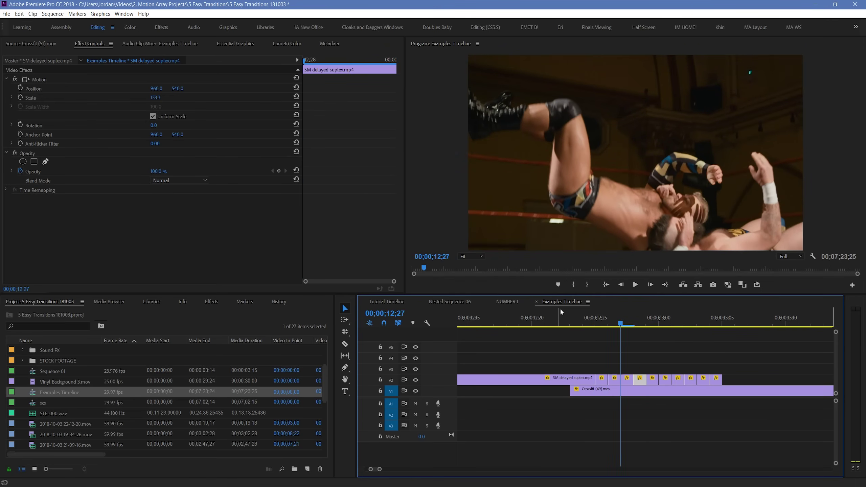
pyautogui.press('Left')
pyautogui.press('Right')
pyautogui.press('Right')
pyautogui.press('Right')
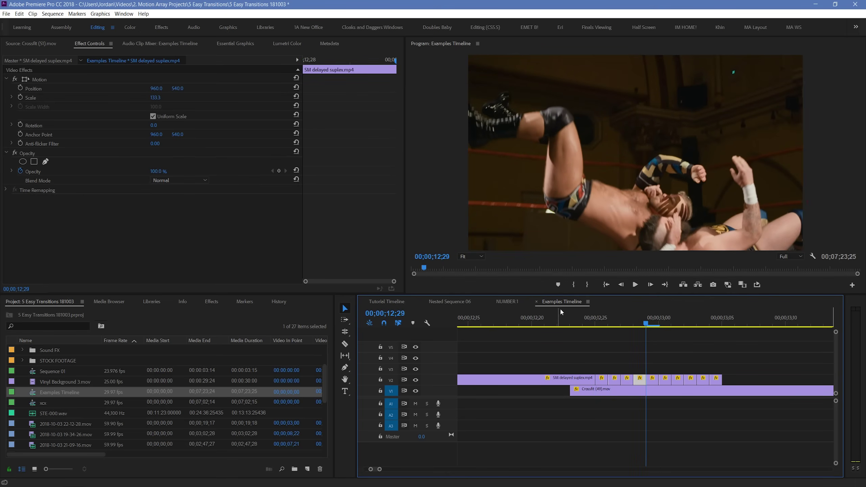
pyautogui.click(652, 381)
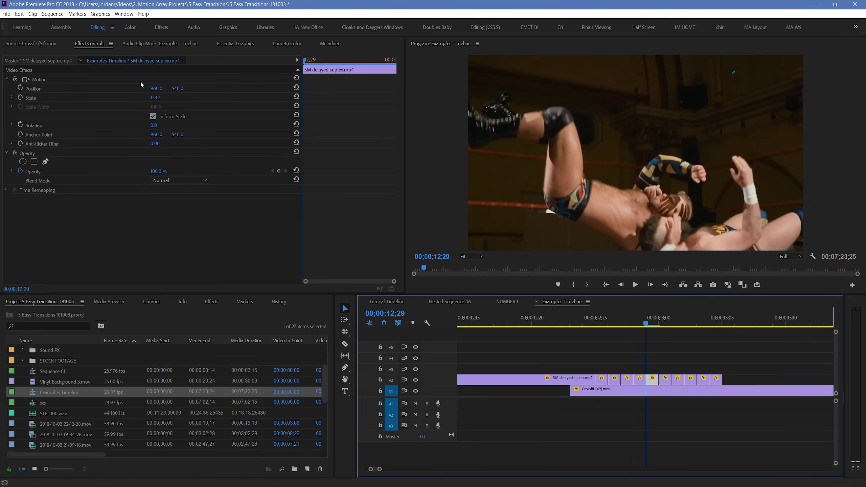
pyautogui.moveTo(155, 97); pyautogui.dragTo(135, 97)
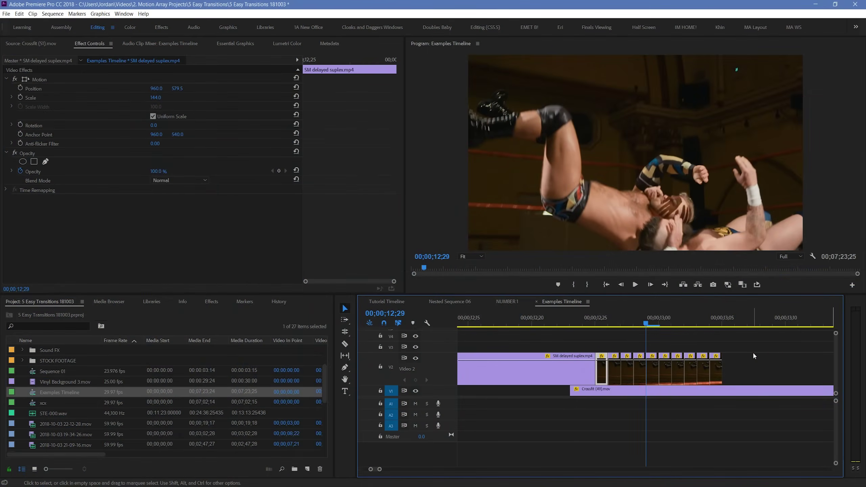
# Move the ten short suplex clips from V2 up to V3 with Alt+Up
pyautogui.moveTo(754, 357); pyautogui.dragTo(721, 369)
pyautogui.hotkey('alt', 'Up')
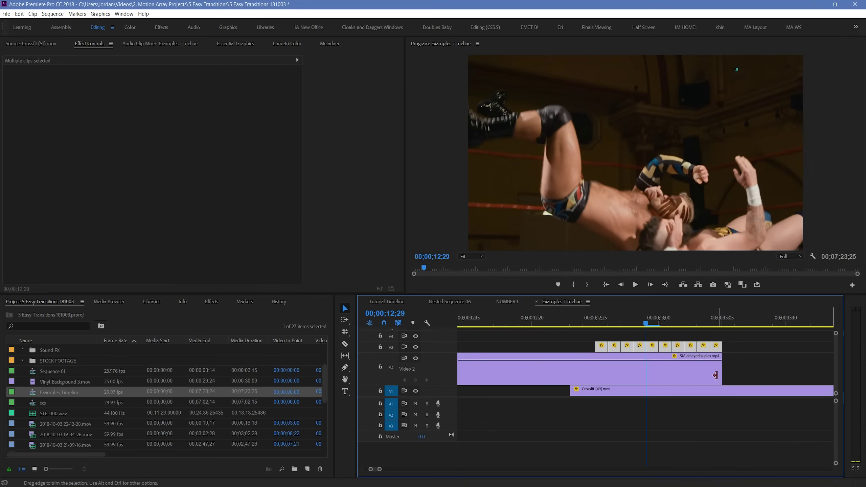
pyautogui.doubleClick(449, 366)
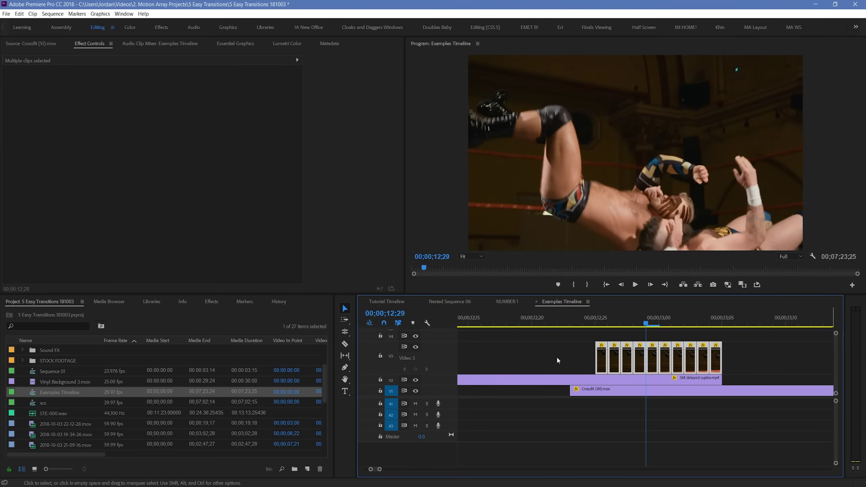
# Set the first V3 clip's opacity to 61.2% and paste it onto all V3 clips
pyautogui.moveTo(602, 350); pyautogui.dragTo(602, 357)
pyautogui.press('Up')
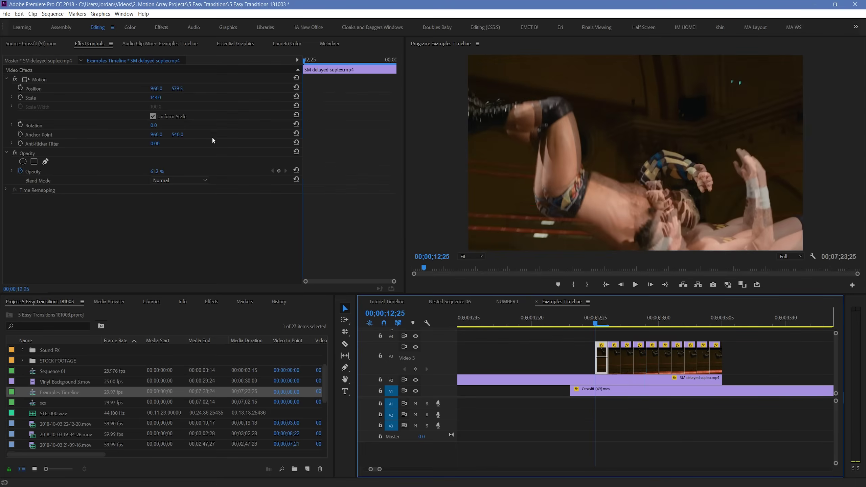
pyautogui.click(30, 157)
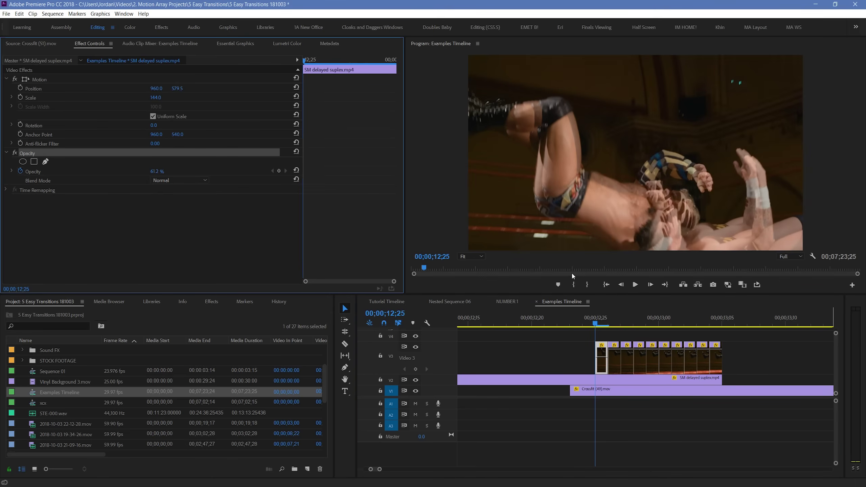
pyautogui.moveTo(752, 343); pyautogui.dragTo(611, 363)
pyautogui.hotkey('ctrl', 'v')
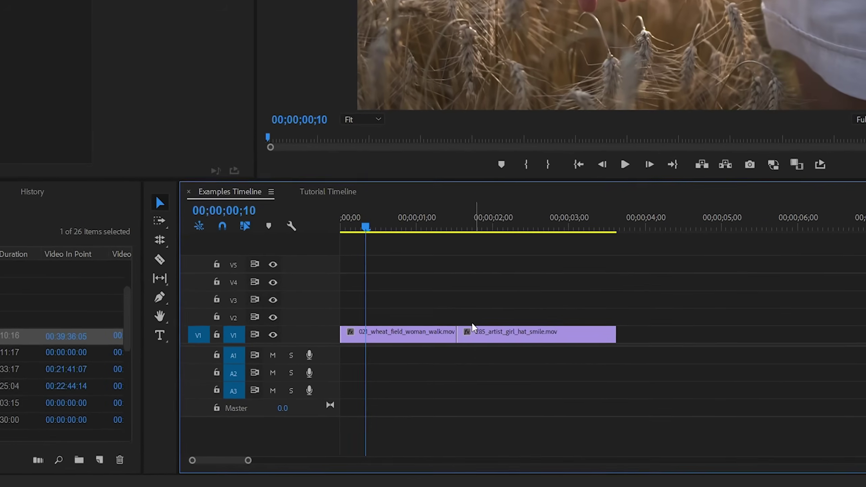
# Raise the wheat-field clip to V2 and zoom in where it overlaps the girl clip
pyautogui.moveTo(474, 366); pyautogui.dragTo(434, 325)
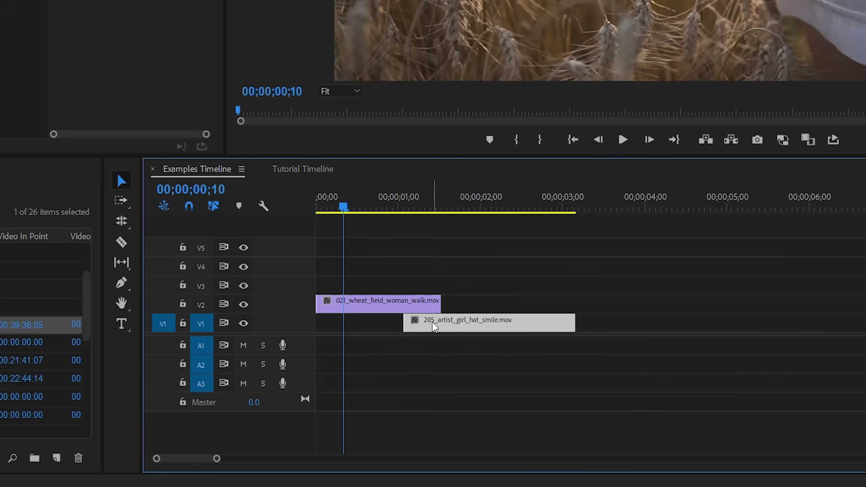
pyautogui.click(412, 206)
pyautogui.press('=')
pyautogui.click(568, 271)
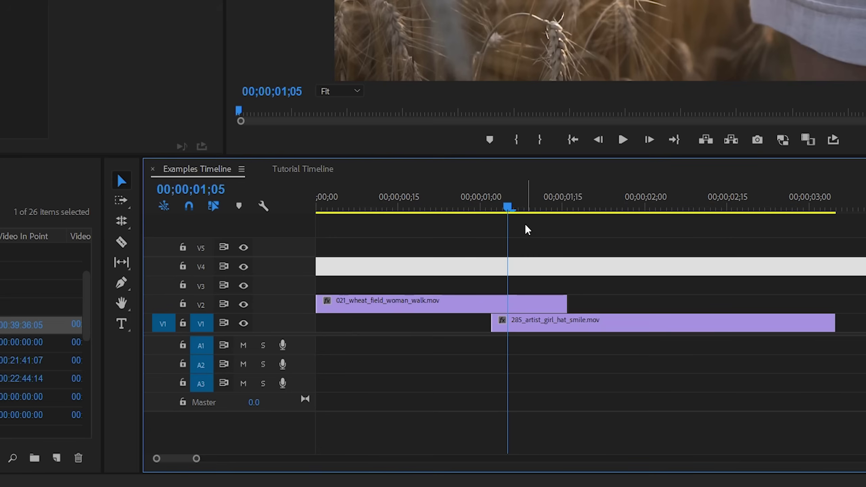
pyautogui.click(529, 301)
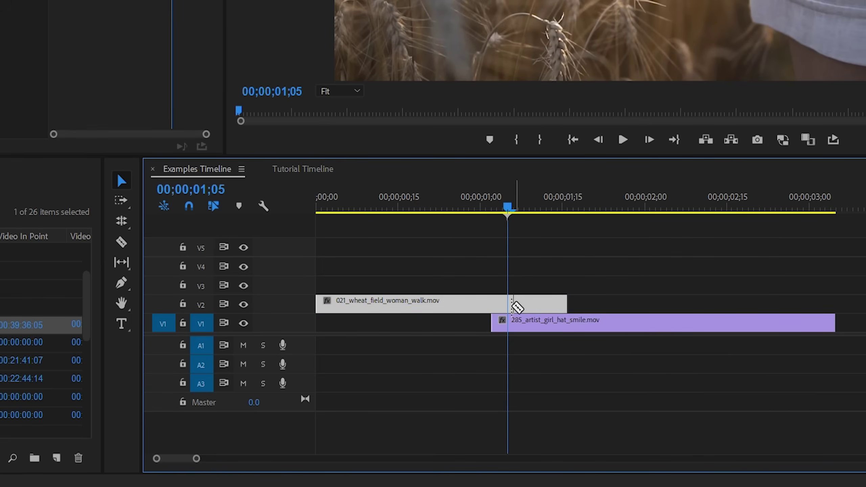
# Split the wheat clip at 01;05, duplicate its tail onto V3, and search Effects for Crop
pyautogui.press('c')
pyautogui.click(507, 302)
pyautogui.press('v')
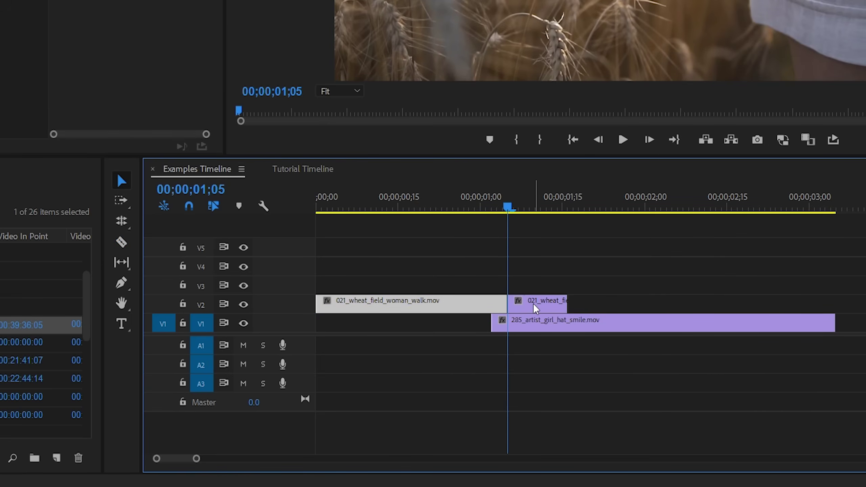
pyautogui.moveTo(536, 309); pyautogui.dragTo(531, 294)
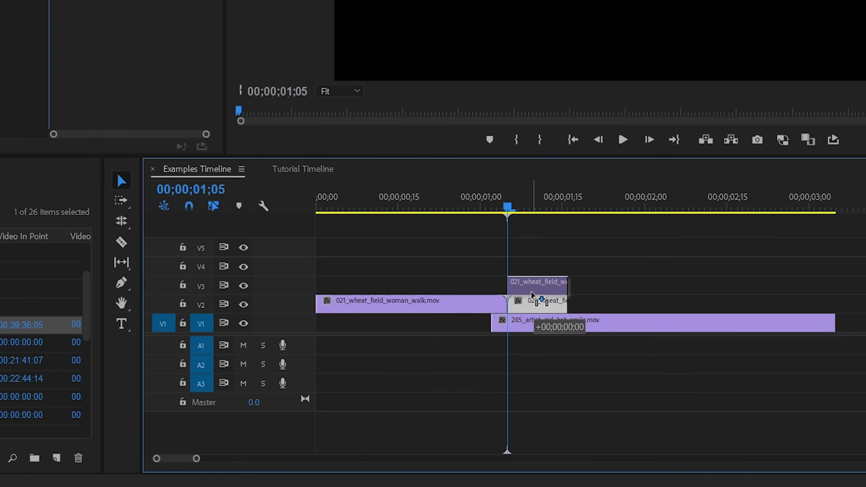
pyautogui.moveTo(532, 294); pyautogui.dragTo(533, 294)
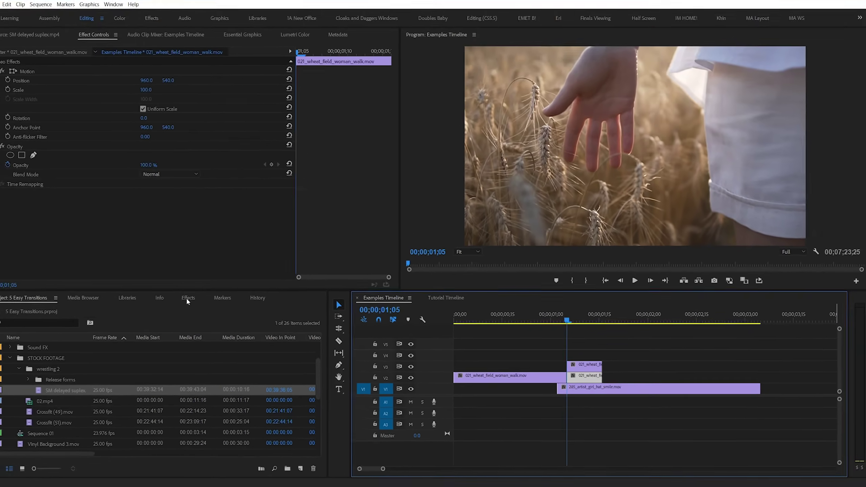
pyautogui.click(186, 298)
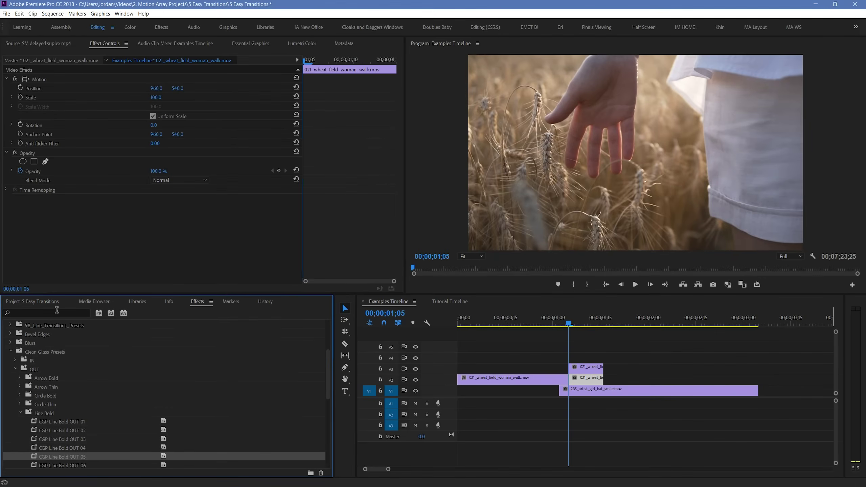
pyautogui.click(39, 310)
# Apply the Crop effect to the V3 wheat piece and set its Bottom crop to 50%
pyautogui.write('crop')
pyautogui.click(24, 378)
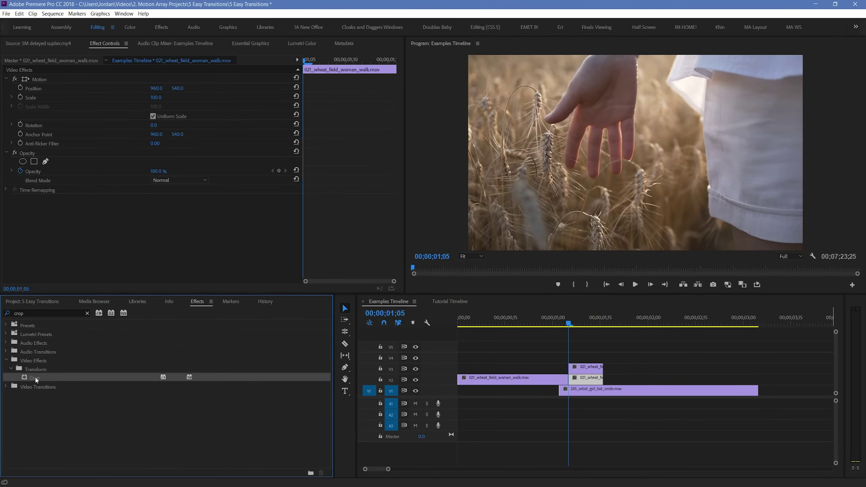
pyautogui.moveTo(36, 378); pyautogui.dragTo(586, 367)
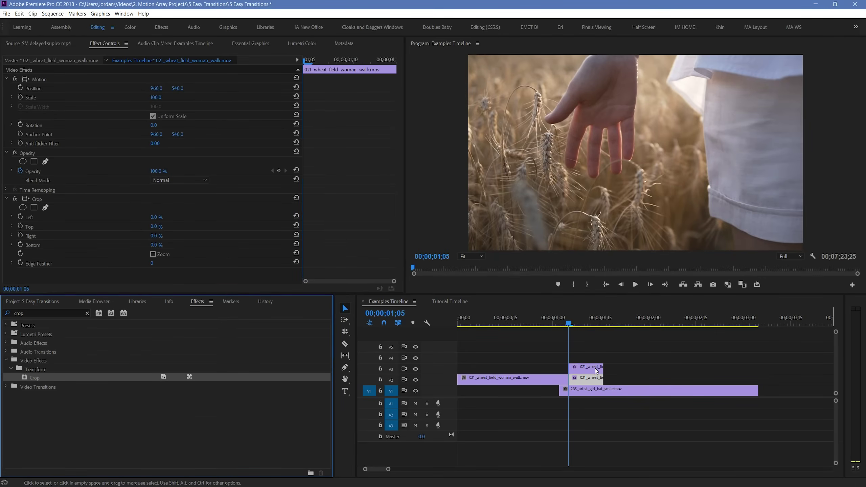
pyautogui.click(366, 416)
pyautogui.click(299, 290)
pyautogui.write('50')
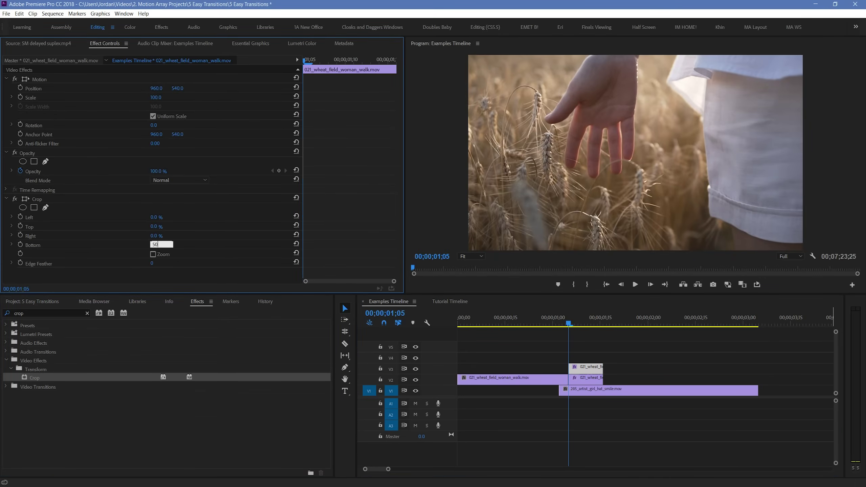
pyautogui.press('Return')
# Hide V1 and V2 to preview the V3 crop alone, then show V2 again
pyautogui.click(416, 391)
pyautogui.click(416, 380)
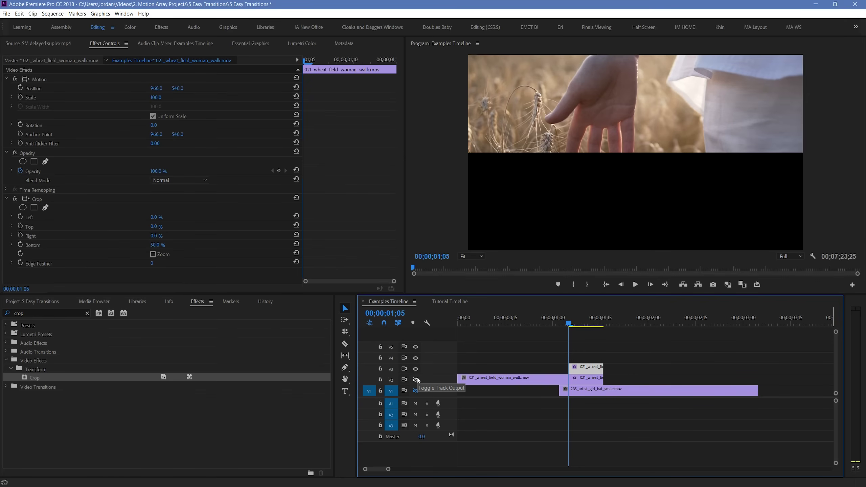
pyautogui.click(416, 379)
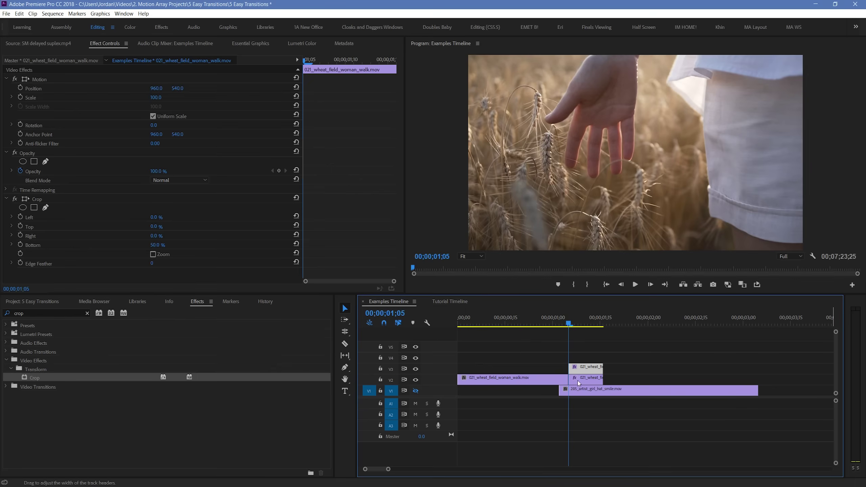
# Set the V2 wheat piece's Crop Top to 50% and check the split image
pyautogui.click(590, 380)
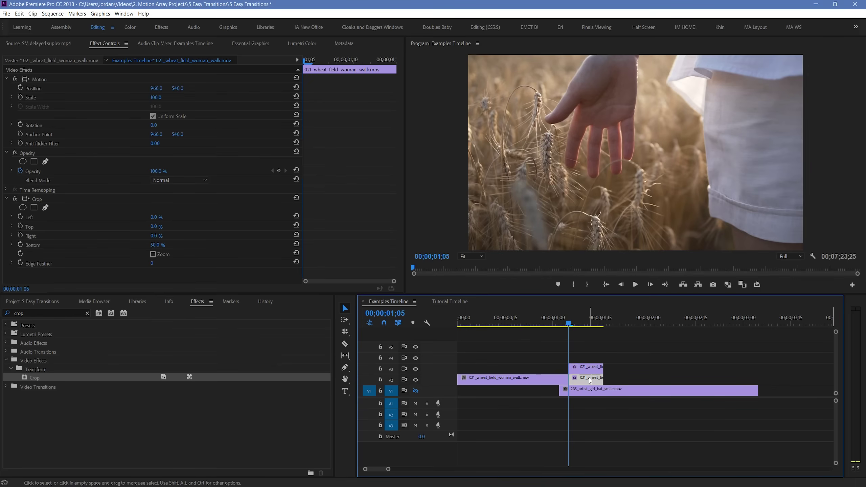
pyautogui.click(156, 226)
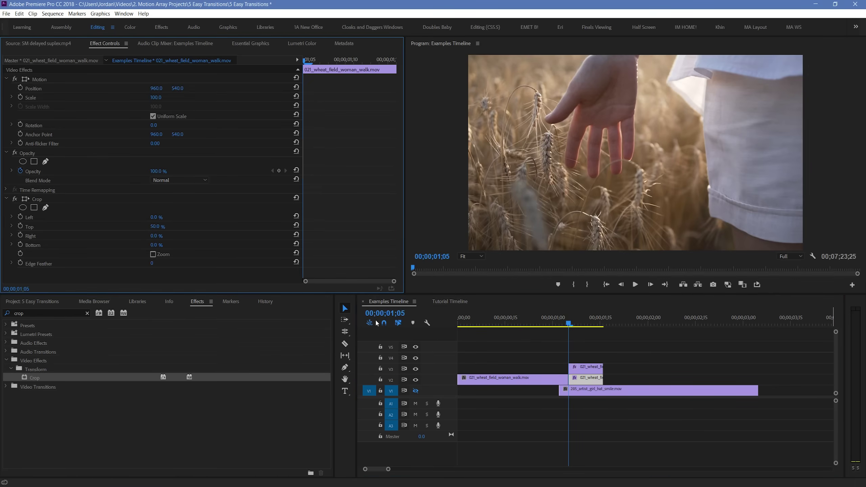
pyautogui.click(416, 368)
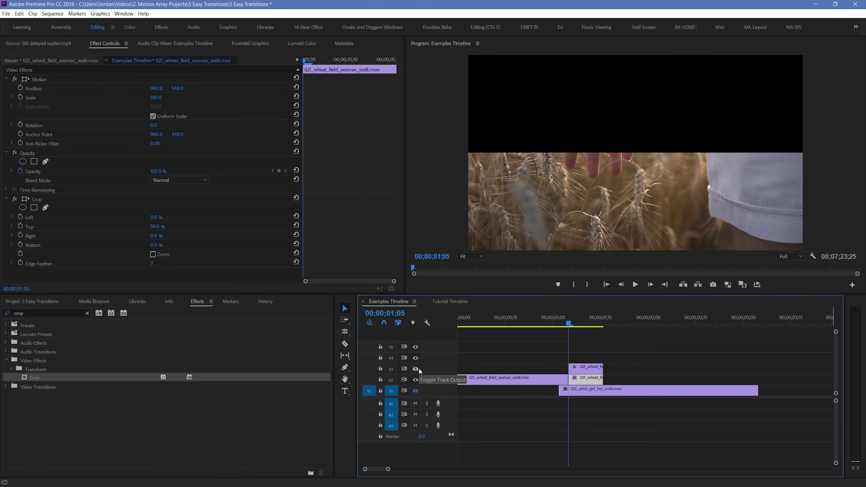
pyautogui.click(417, 368)
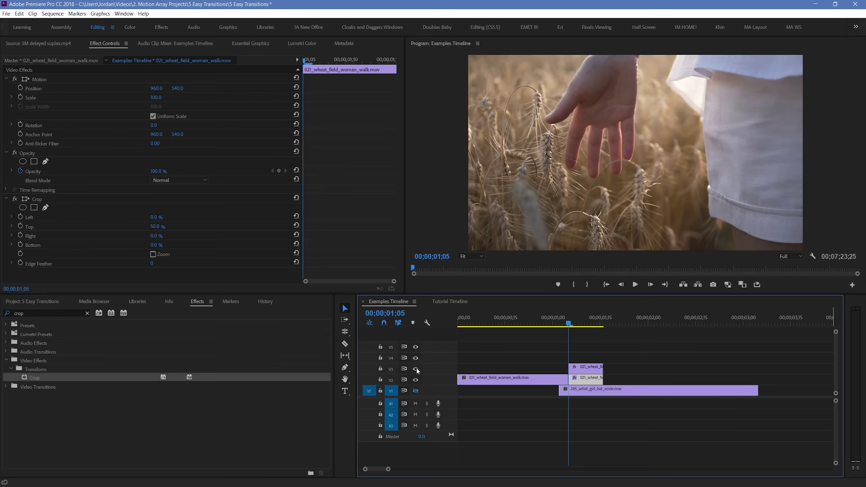
pyautogui.click(416, 378)
pyautogui.click(416, 375)
pyautogui.moveTo(559, 318); pyautogui.dragTo(578, 320)
# Keyframe the top wheat half's Position, sliding it up to Y -1.0 by 01;13
pyautogui.click(582, 368)
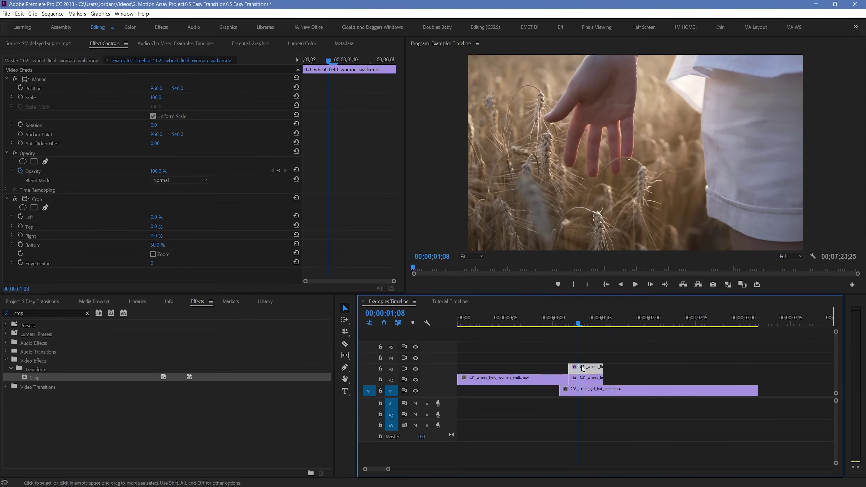
pyautogui.click(20, 88)
pyautogui.moveTo(580, 322); pyautogui.dragTo(590, 322)
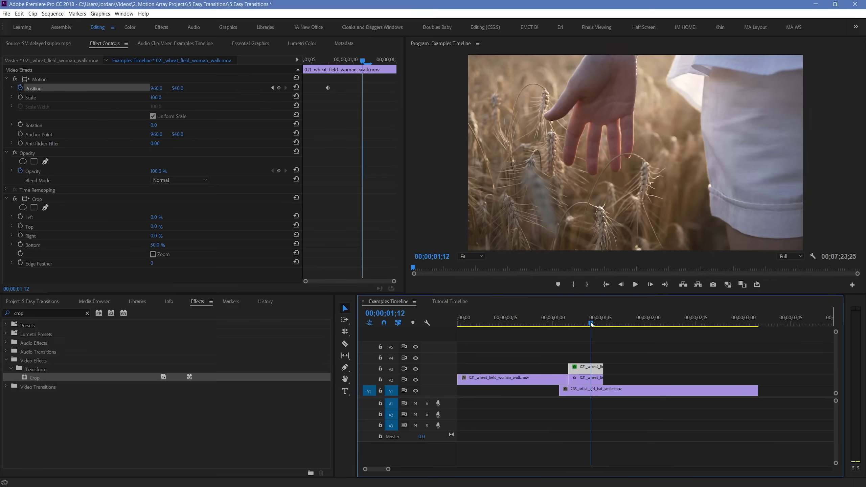
pyautogui.moveTo(178, 88)
pyautogui.mouseDown()
pyautogui.moveTo(194, 87)
pyautogui.moveTo(174, 88)
pyautogui.mouseUp()
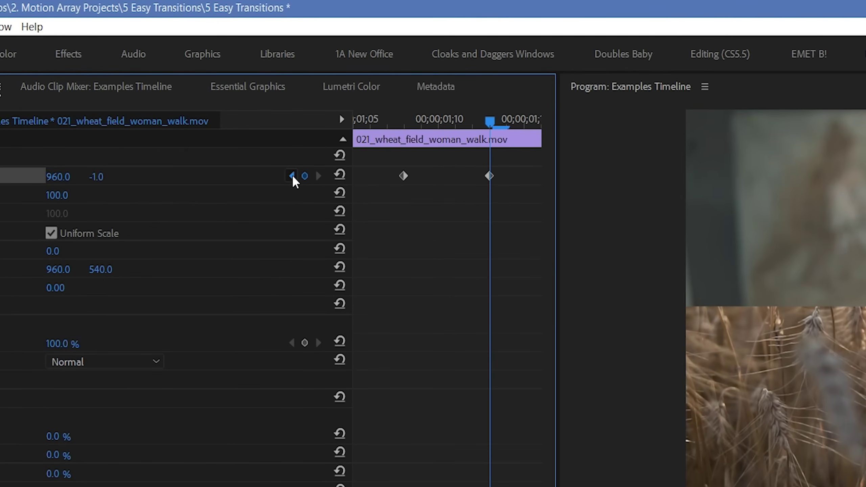
pyautogui.click(292, 174)
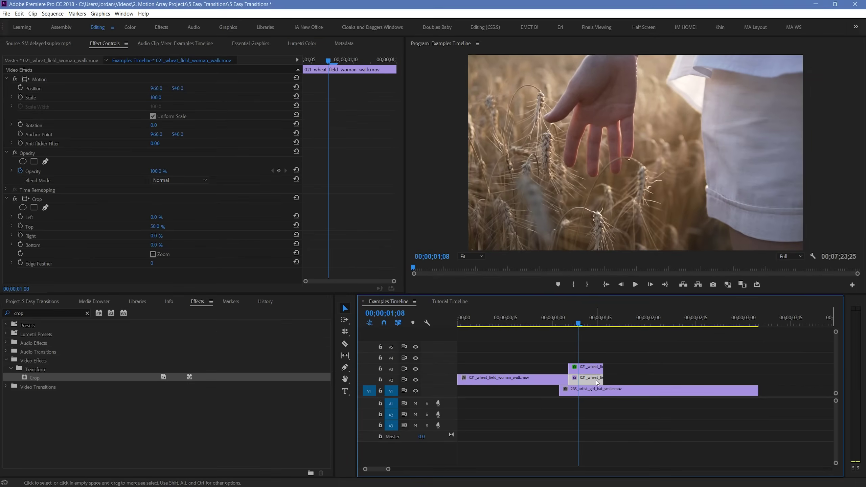
# Keyframe the bottom wheat half's Position, sliding it down to Y 1083.2 by 01;13
pyautogui.click(21, 88)
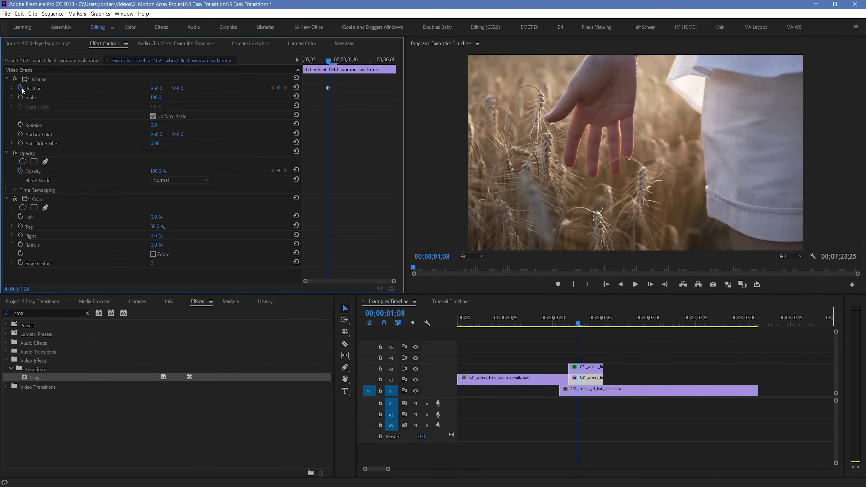
pyautogui.click(582, 369)
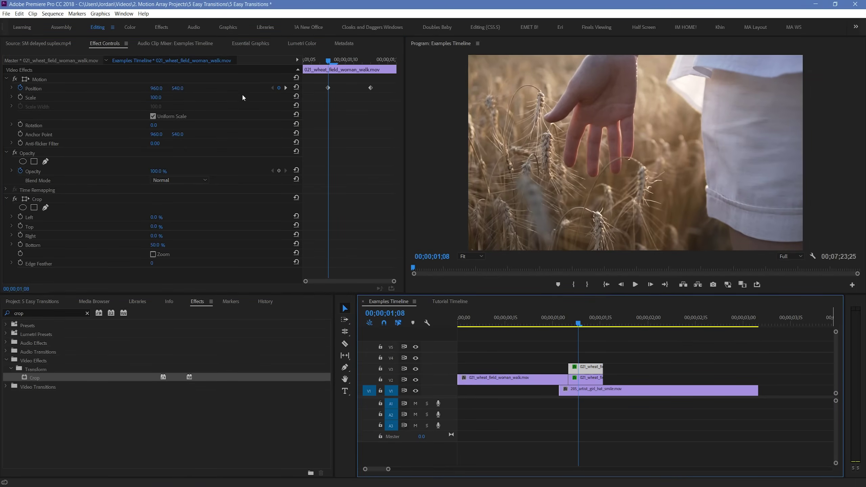
pyautogui.click(285, 88)
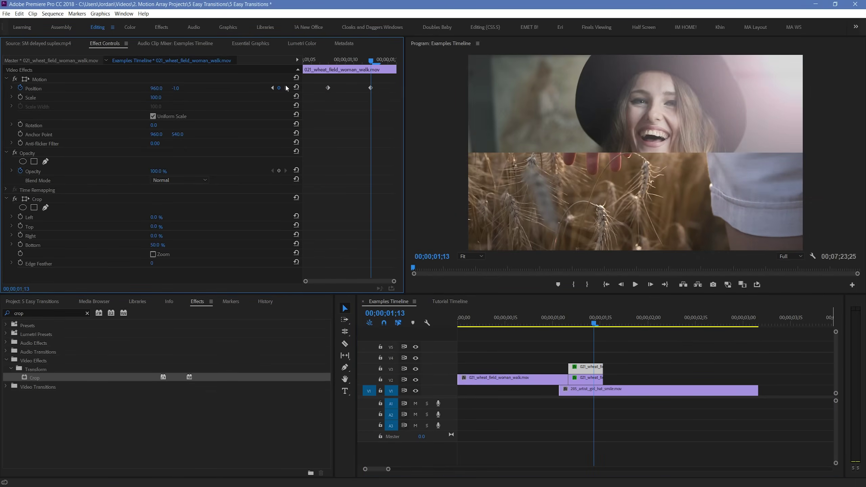
pyautogui.click(576, 377)
pyautogui.moveTo(185, 88); pyautogui.dragTo(368, 88)
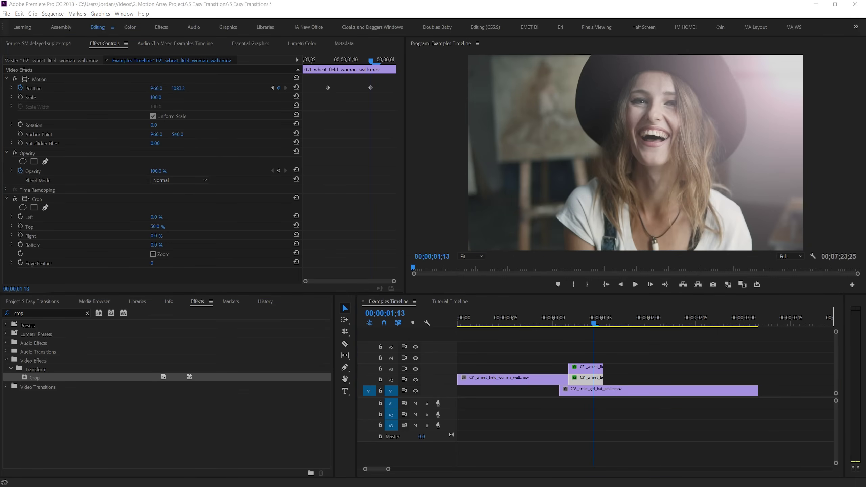
pyautogui.click(562, 345)
# Ease the top wheat half's Position keyframes by reshaping its velocity curve
pyautogui.click(560, 318)
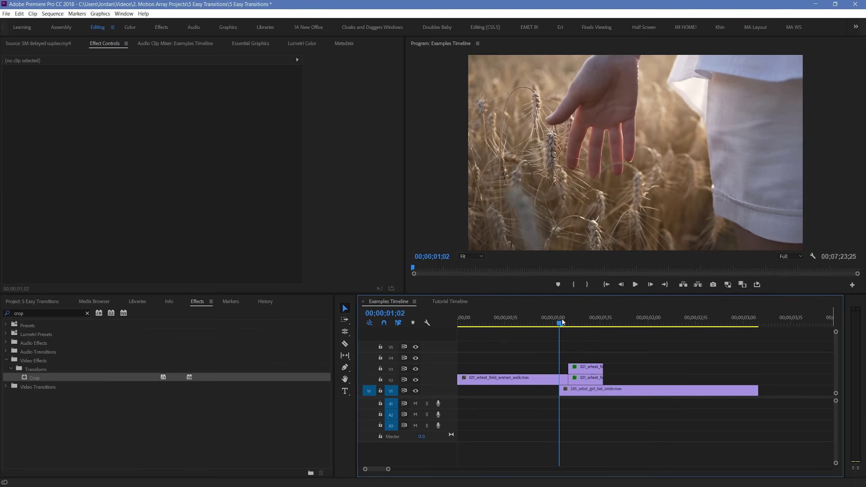
pyautogui.moveTo(561, 320); pyautogui.dragTo(581, 321)
pyautogui.click(585, 378)
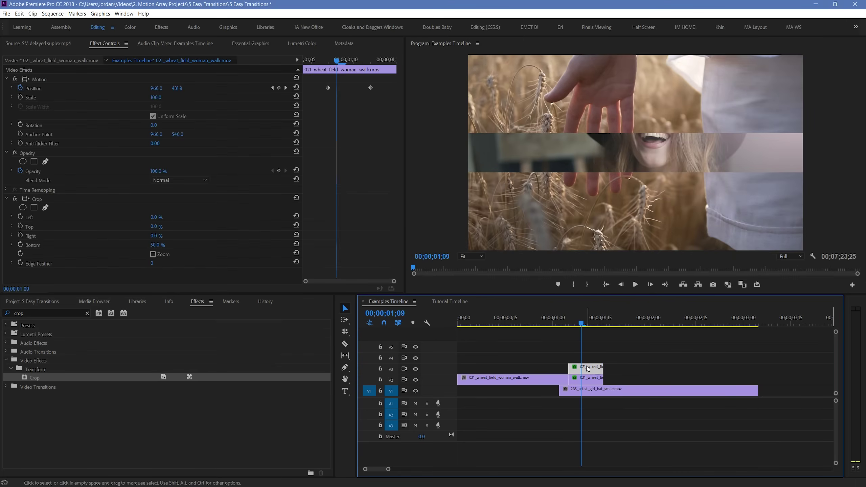
pyautogui.click(12, 89)
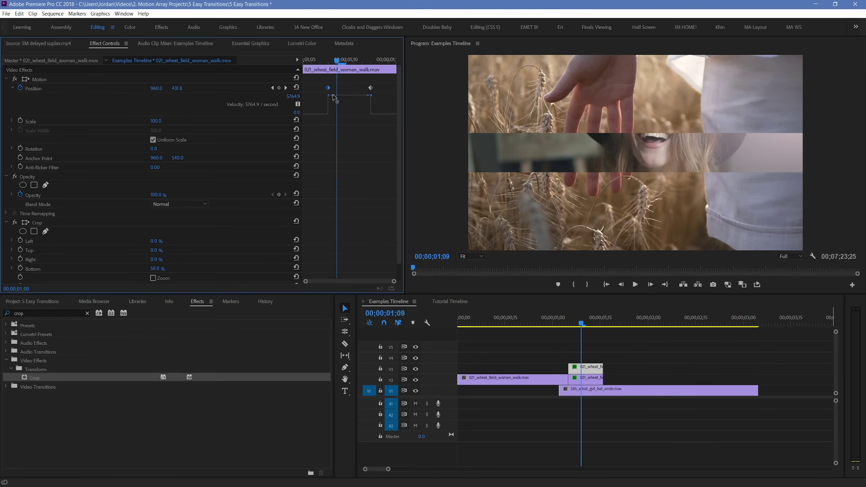
pyautogui.moveTo(333, 95); pyautogui.dragTo(333, 113)
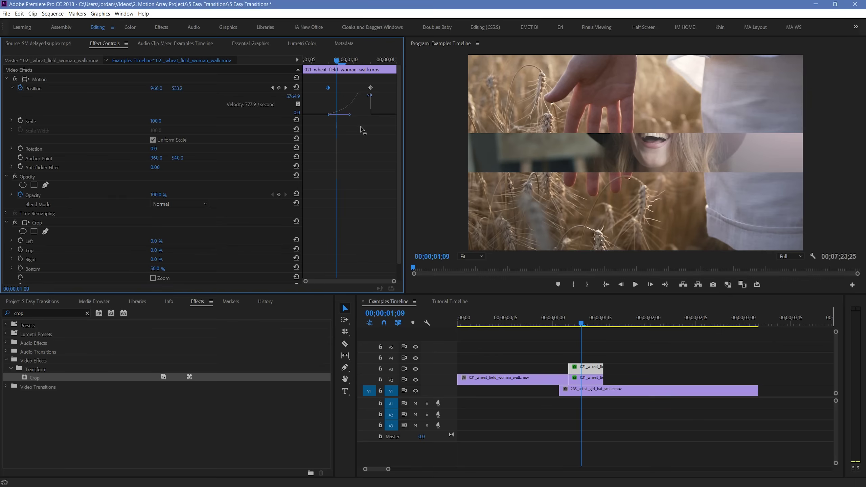
pyautogui.moveTo(361, 129); pyautogui.dragTo(371, 111)
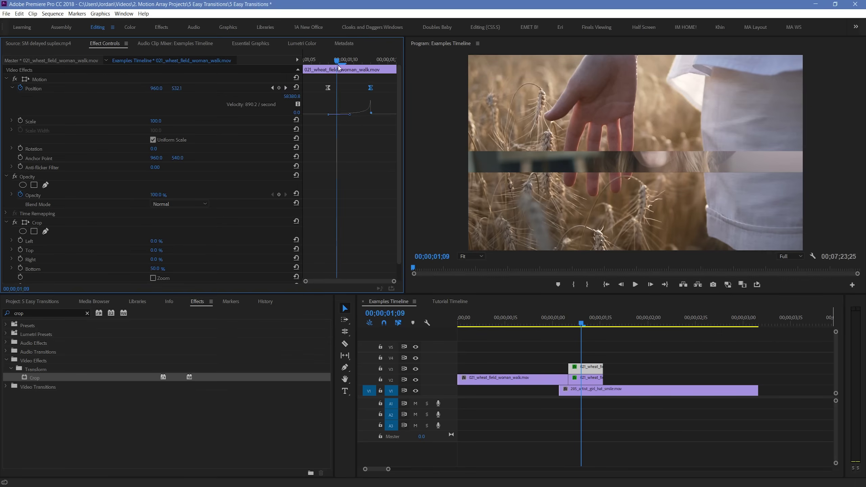
pyautogui.moveTo(337, 61); pyautogui.dragTo(362, 61)
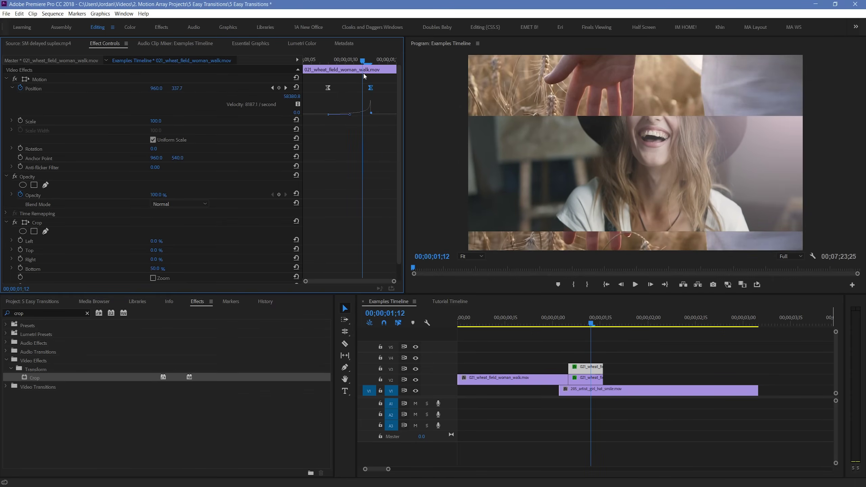
pyautogui.click(371, 88)
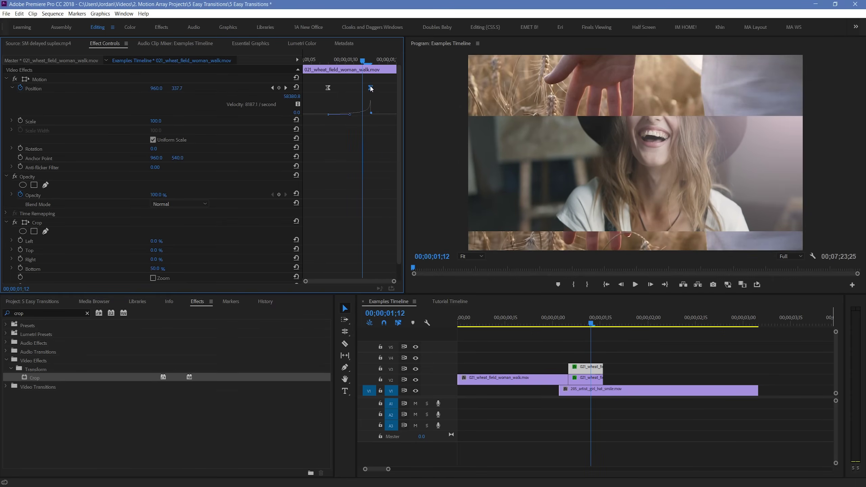
# Ease the bottom wheat half's Position keyframes the same way
pyautogui.click(593, 381)
pyautogui.click(328, 61)
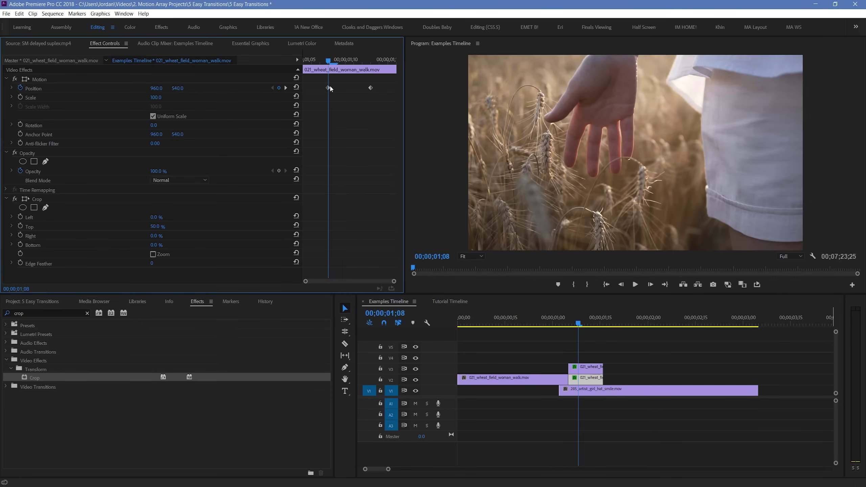
pyautogui.click(11, 88)
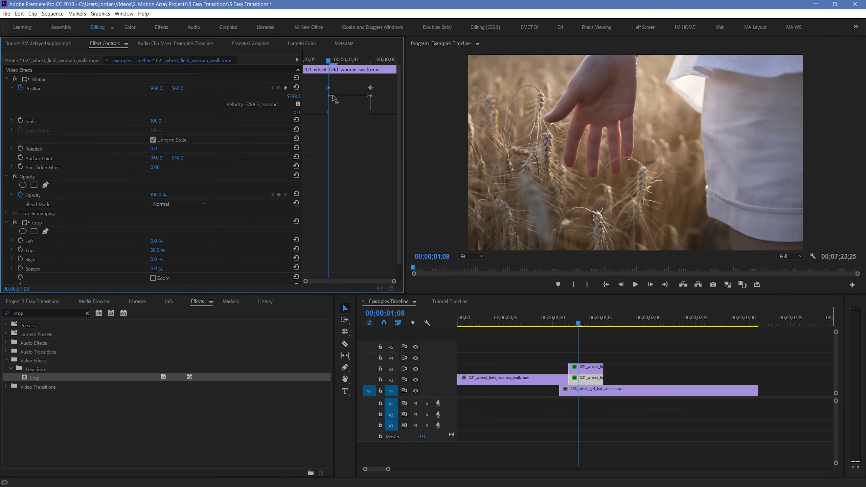
pyautogui.moveTo(333, 99); pyautogui.dragTo(349, 114)
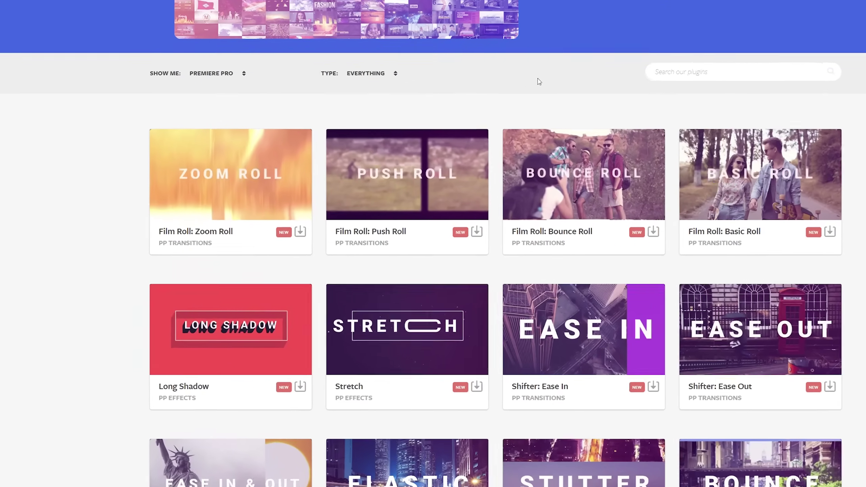
# Play the Zoom Roll preview, then scroll down through Motion Array's Tutorials listings
pyautogui.click(232, 191)
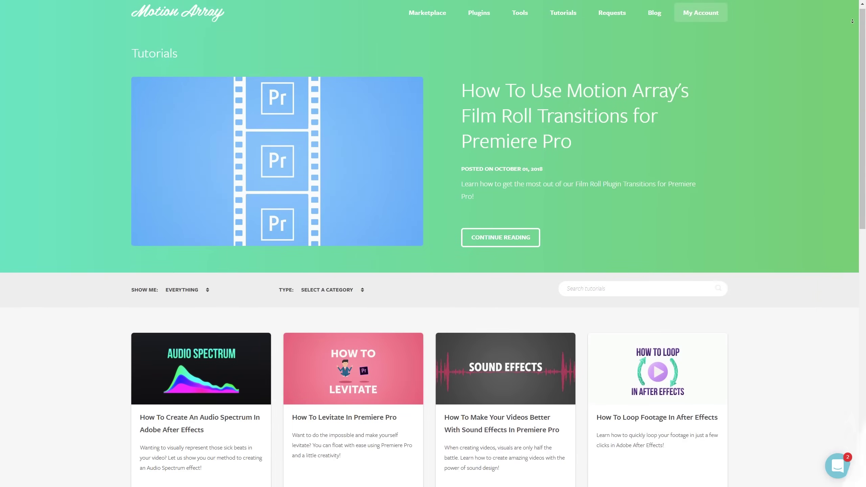
pyautogui.scroll(-1, 433, 244)
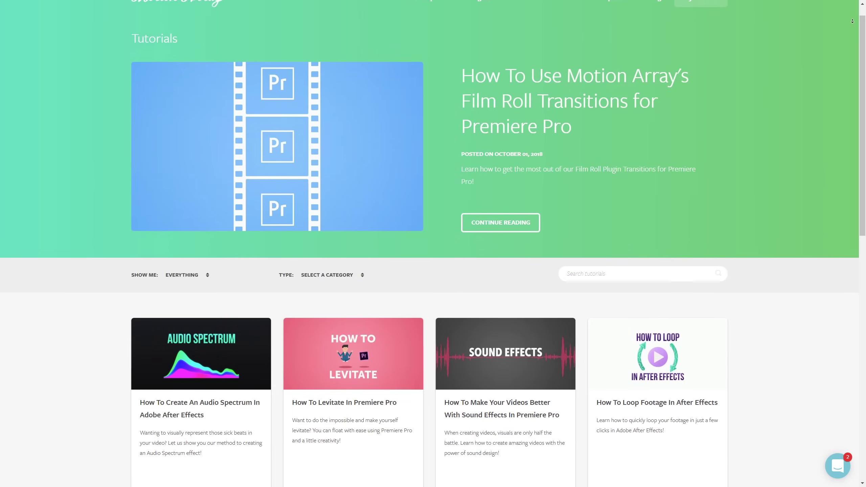
pyautogui.scroll(-2, 433, 244)
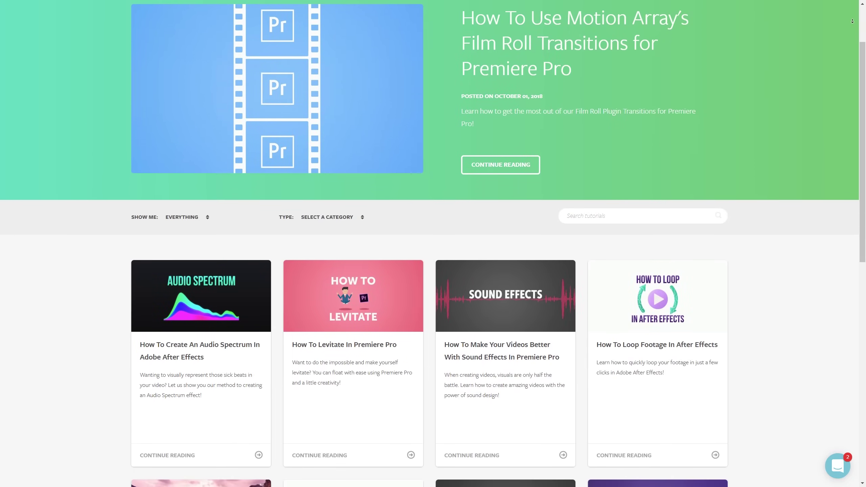
pyautogui.scroll(-2, 433, 243)
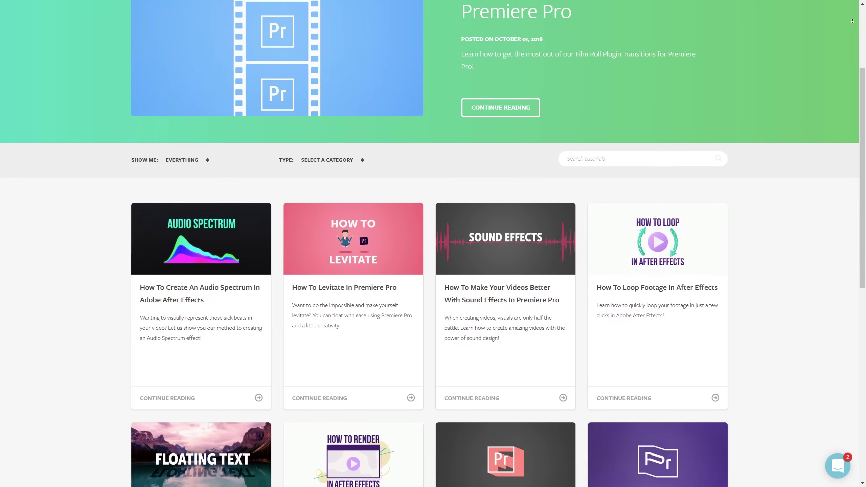
pyautogui.scroll(-2, 433, 244)
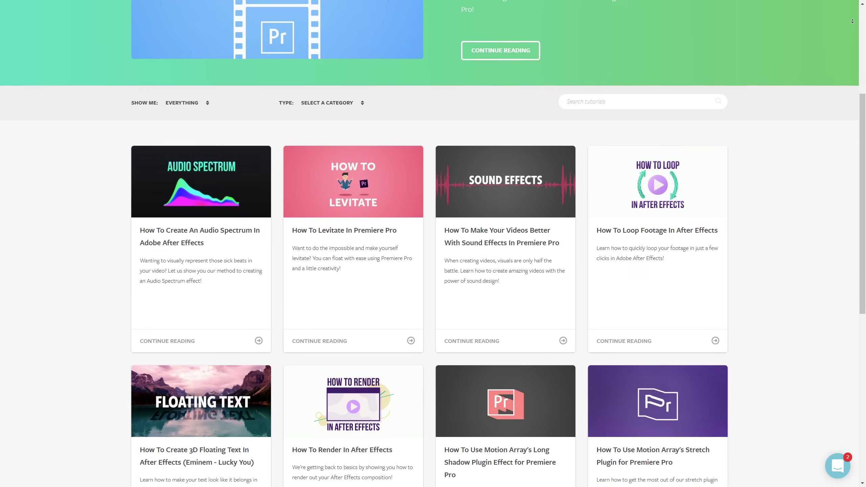
pyautogui.scroll(-2, 433, 244)
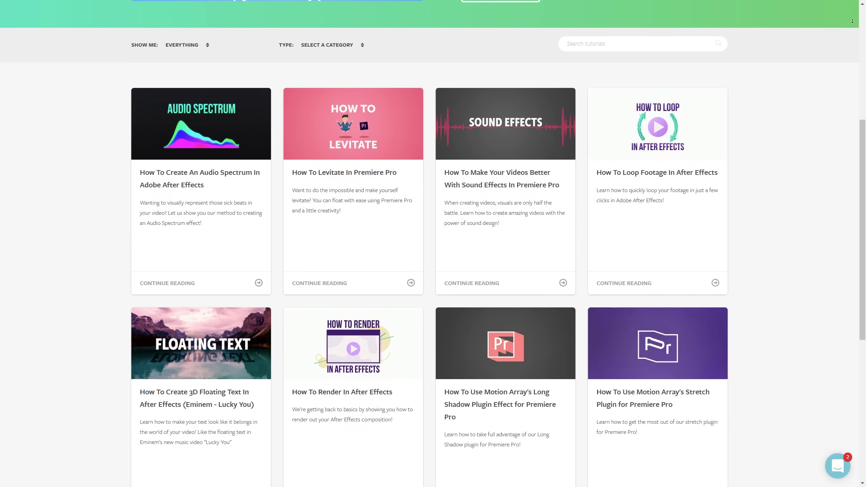
pyautogui.scroll(-2, 433, 243)
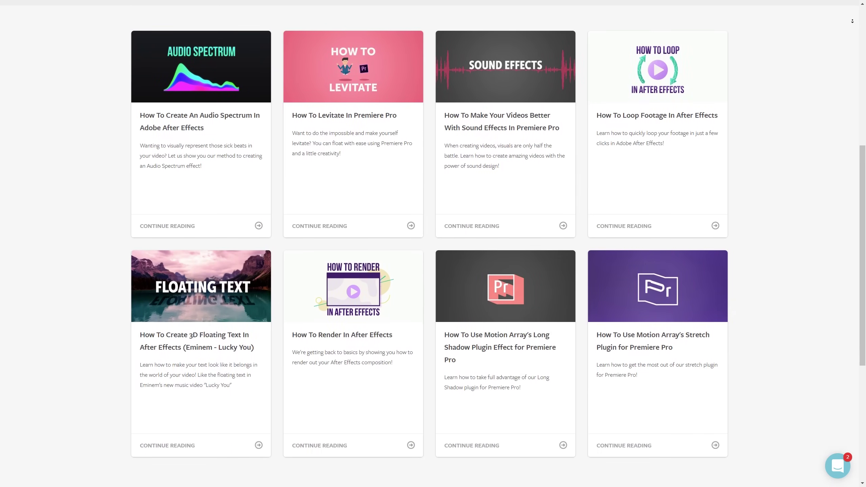